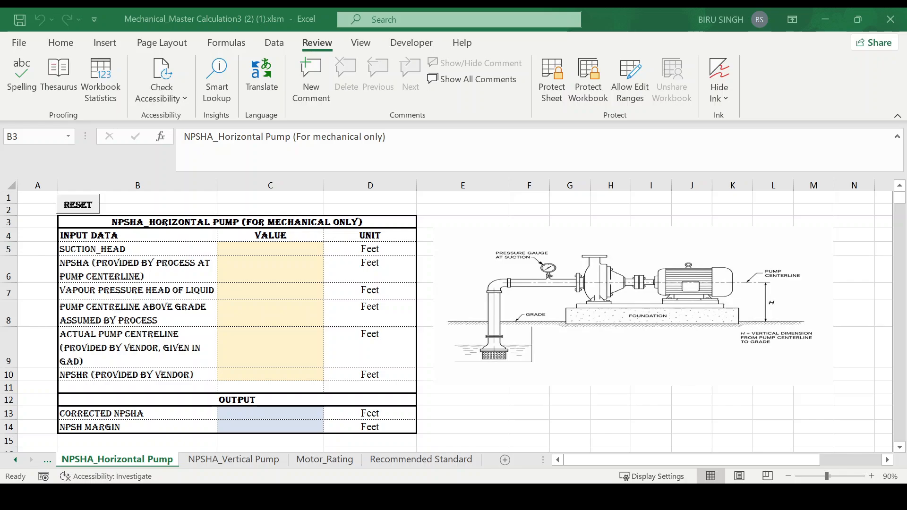
Examine the yellow input cells of the NPSHA_Horizontal Pump sheet, focusing on the Suction_Head value and its unit.
{"action": "left_click", "coordinate": [263, 265]}
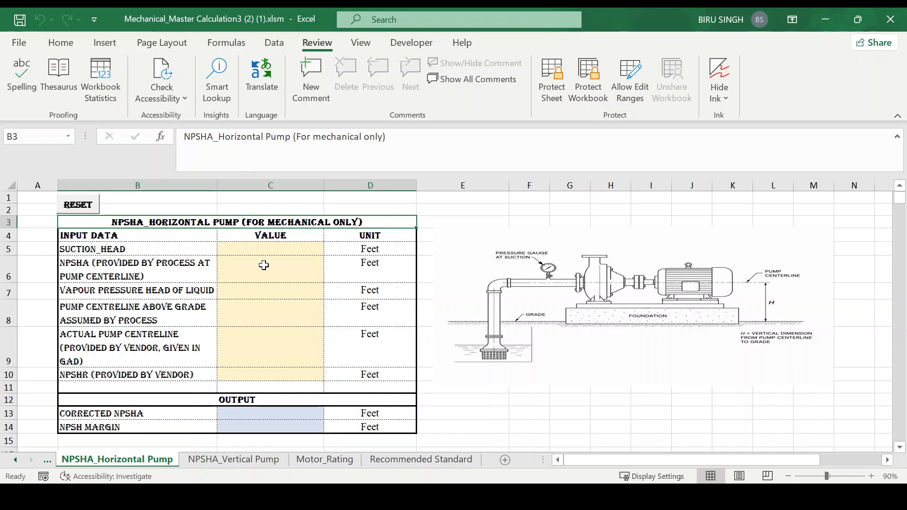
{"action": "left_click", "coordinate": [265, 265]}
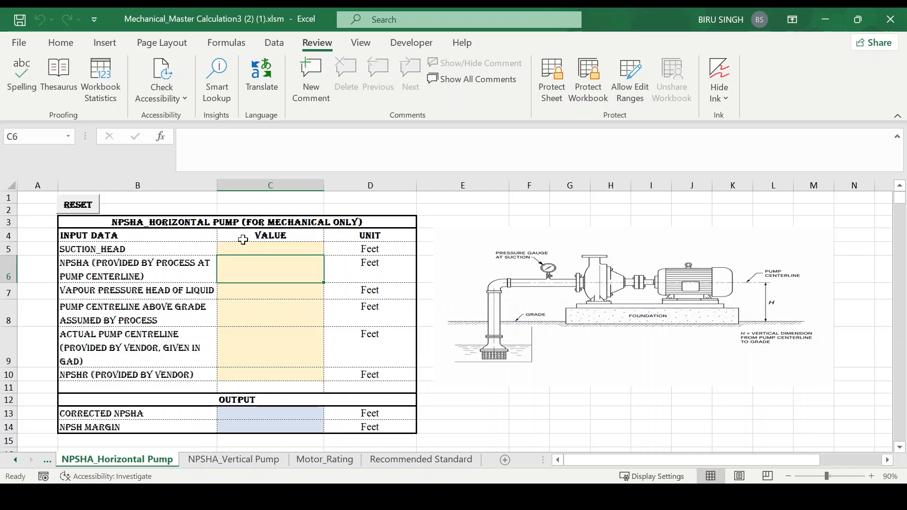
{"action": "left_click", "coordinate": [281, 297]}
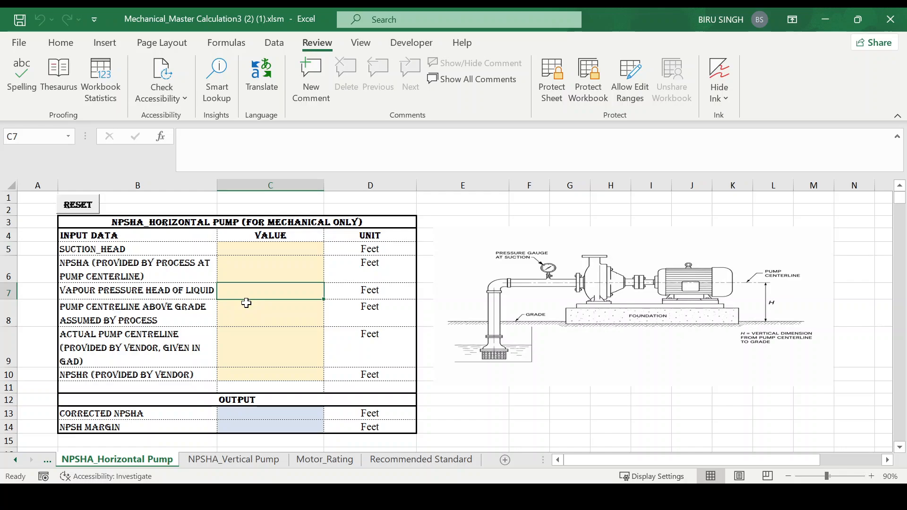
{"action": "left_click", "coordinate": [254, 259]}
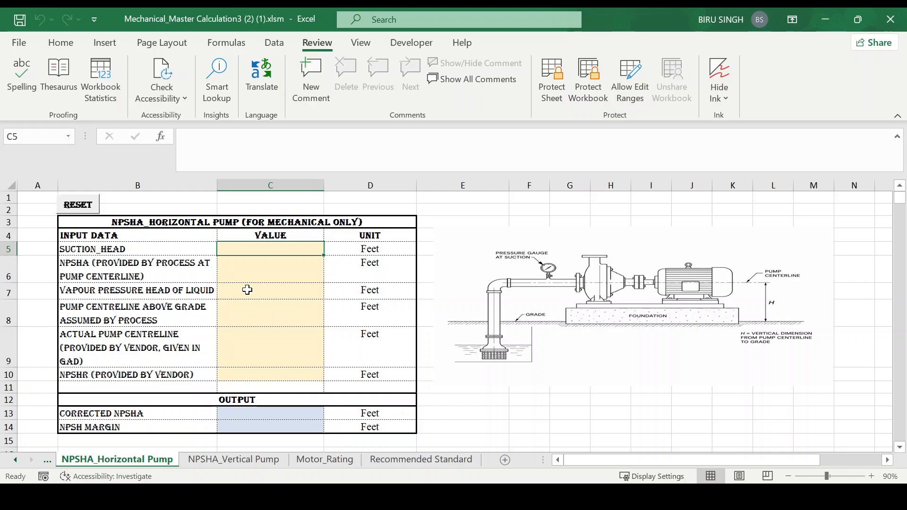
{"action": "left_click", "coordinate": [242, 351]}
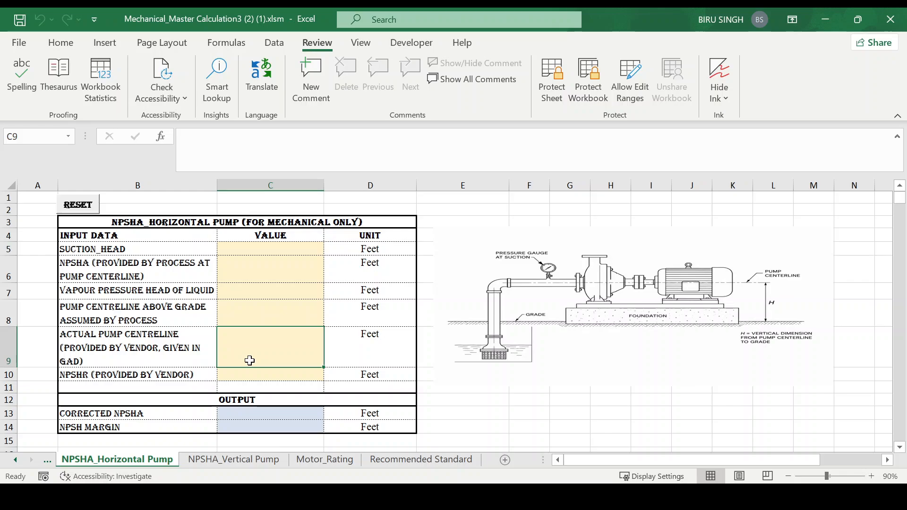
{"action": "left_click", "coordinate": [118, 249]}
{"action": "left_click", "coordinate": [244, 249]}
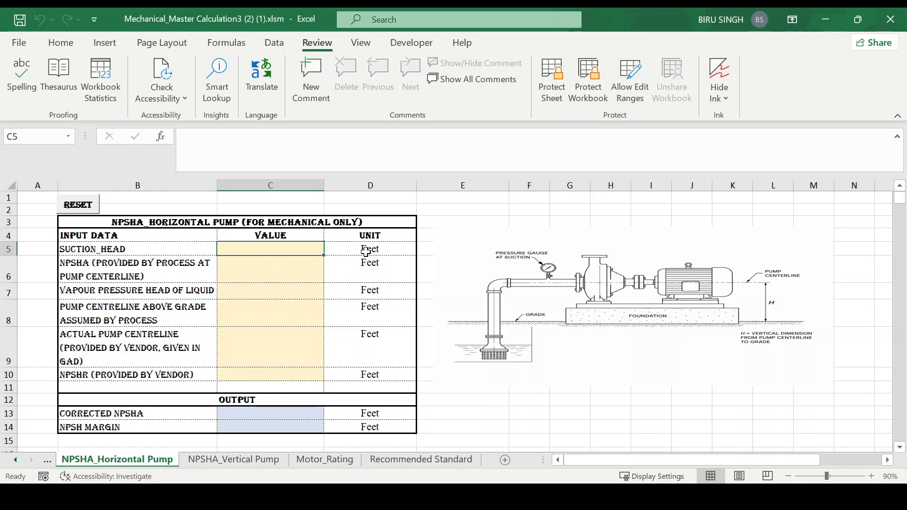
{"action": "left_click", "coordinate": [290, 267]}
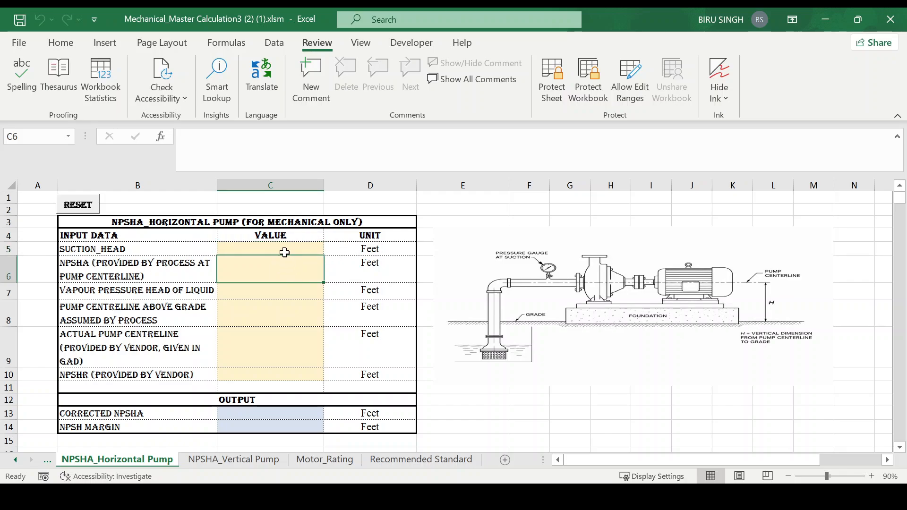
{"action": "left_click", "coordinate": [284, 251]}
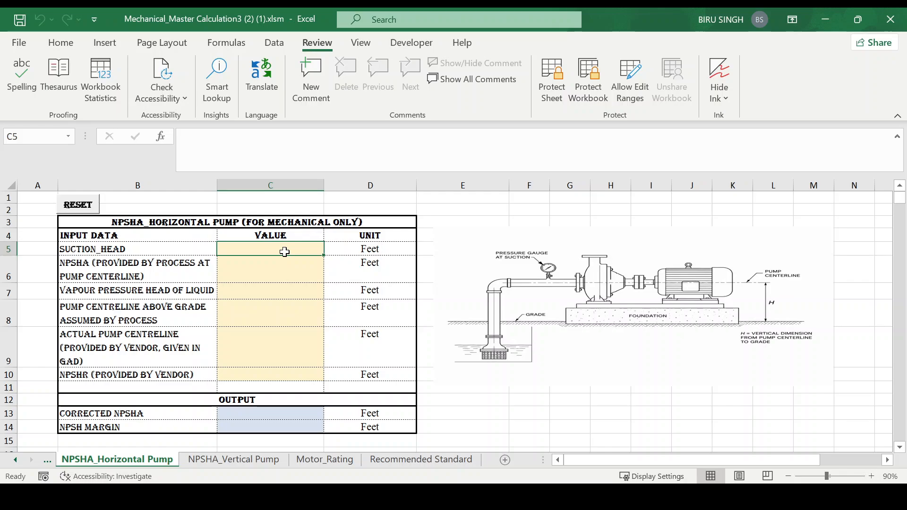
{"action": "left_click", "coordinate": [350, 250]}
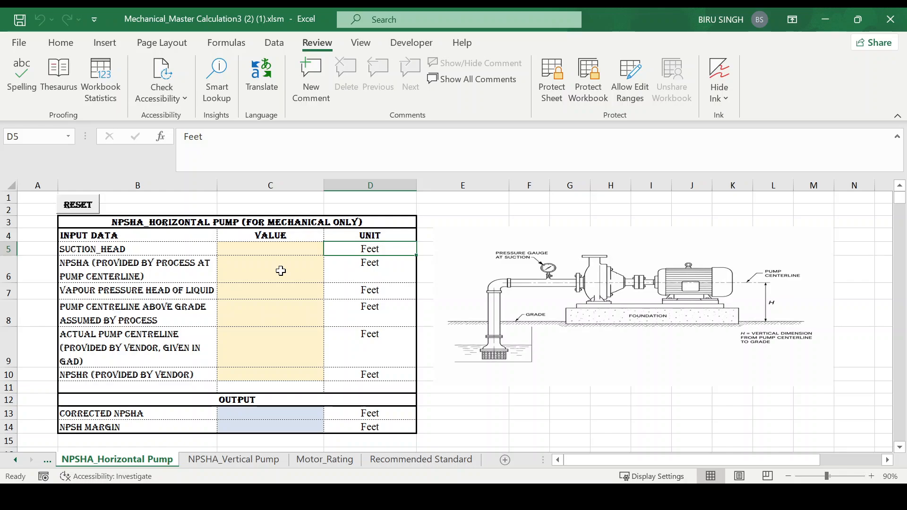
Review the input rows for NPSHa provided by process at pump centerline and Vapour Pressure Head of liquid.
{"action": "left_click", "coordinate": [159, 271]}
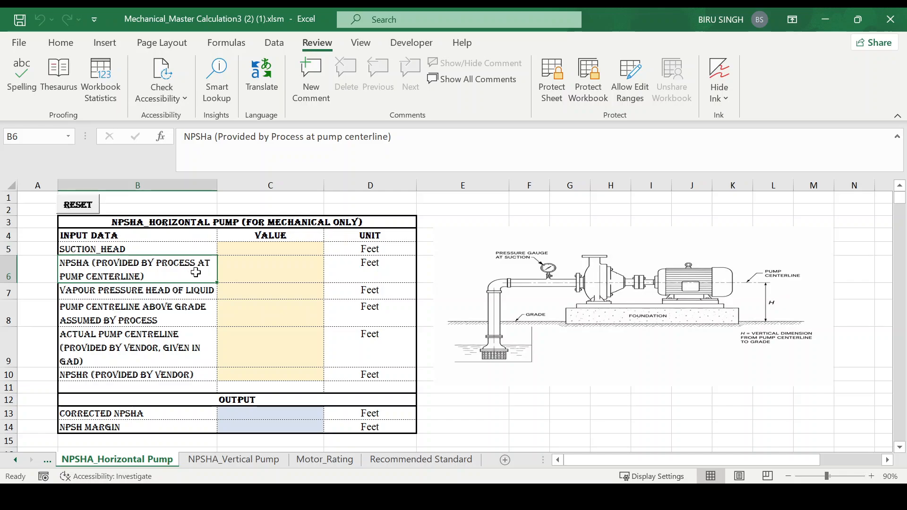
{"action": "left_click", "coordinate": [253, 270]}
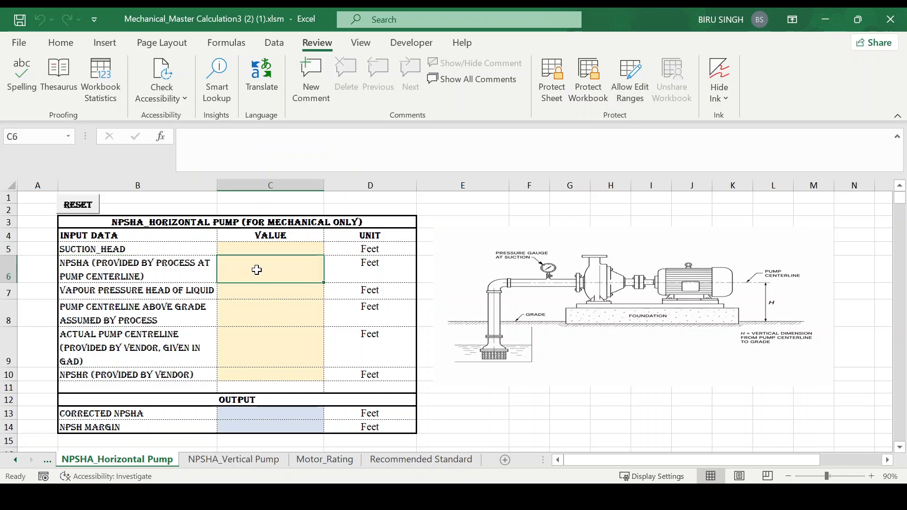
{"action": "left_click", "coordinate": [170, 269]}
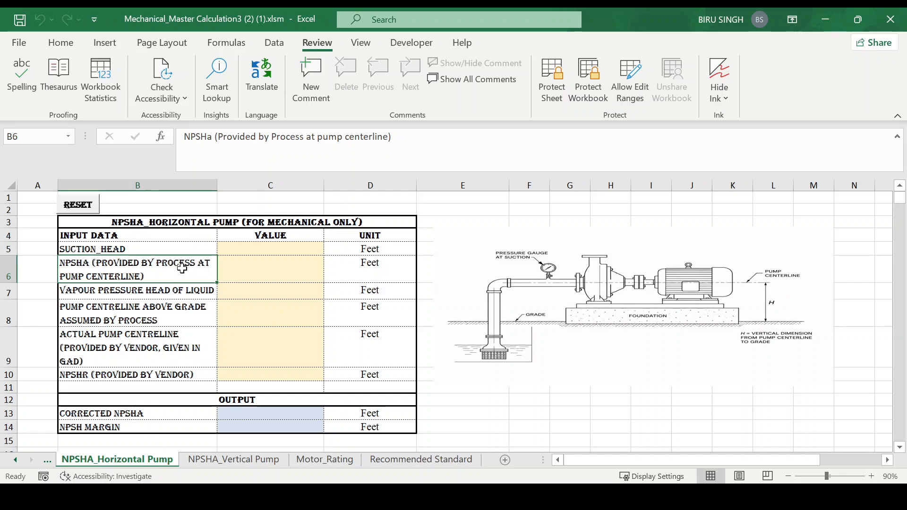
{"action": "left_click", "coordinate": [265, 267]}
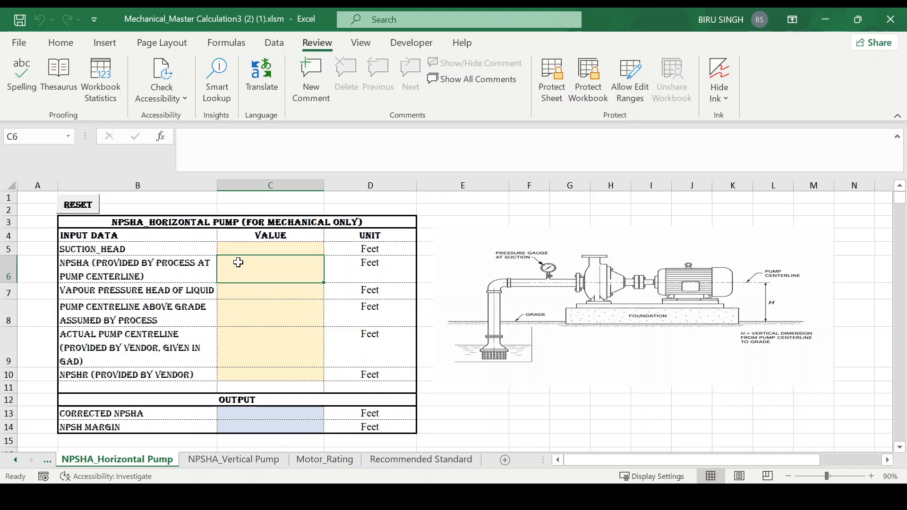
{"action": "left_click", "coordinate": [237, 292]}
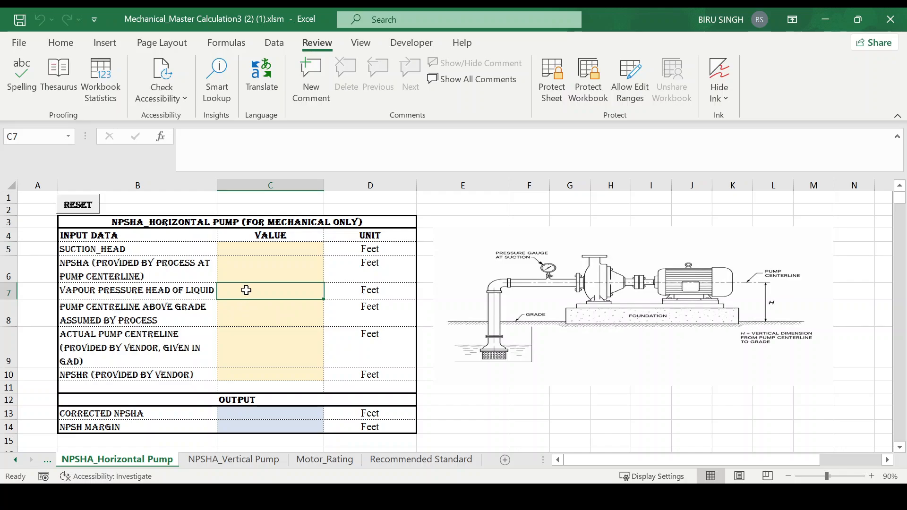
{"action": "left_click", "coordinate": [184, 272]}
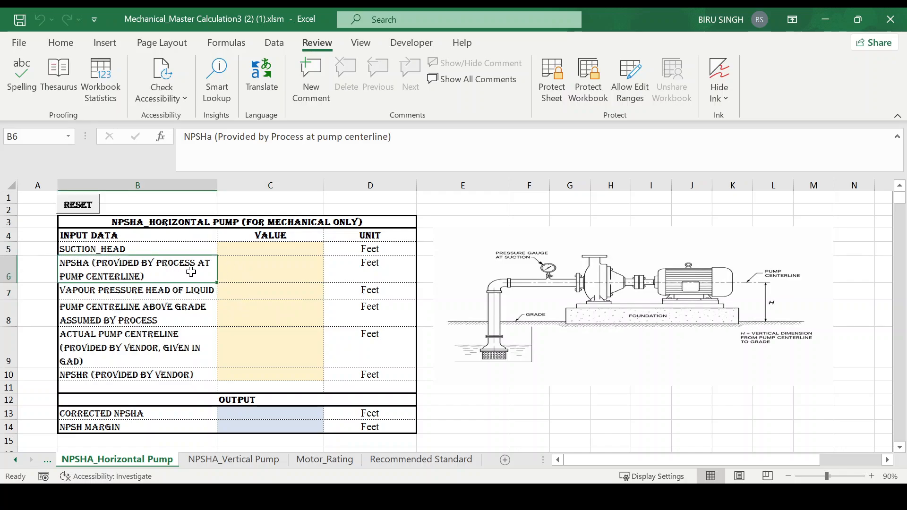
{"action": "left_click", "coordinate": [247, 267]}
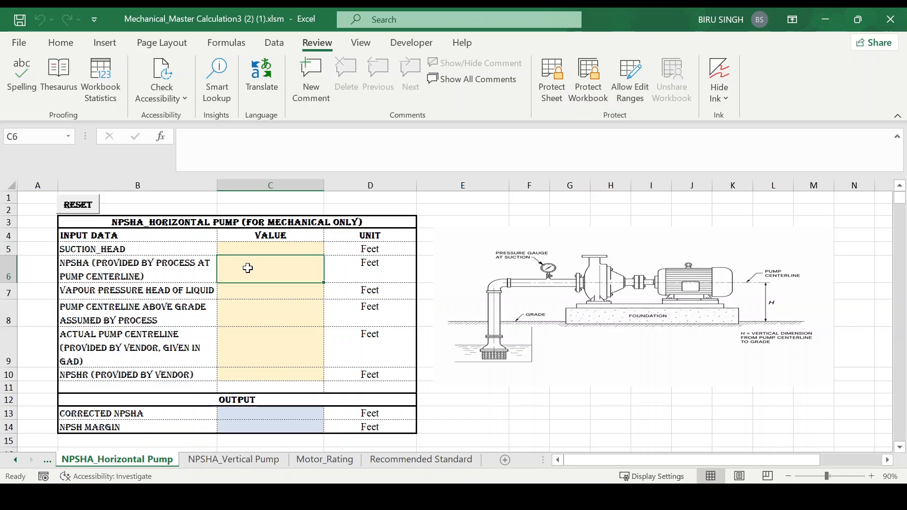
{"action": "left_click", "coordinate": [118, 291]}
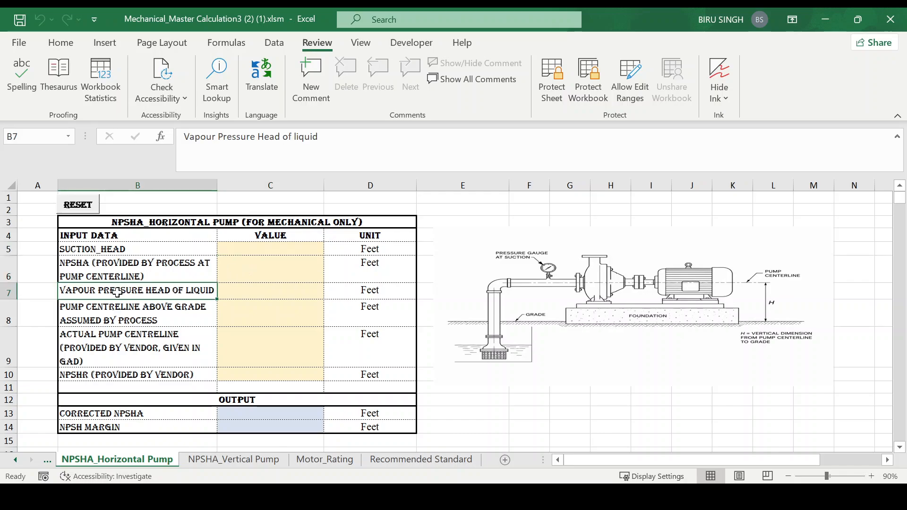
{"action": "left_click", "coordinate": [254, 292]}
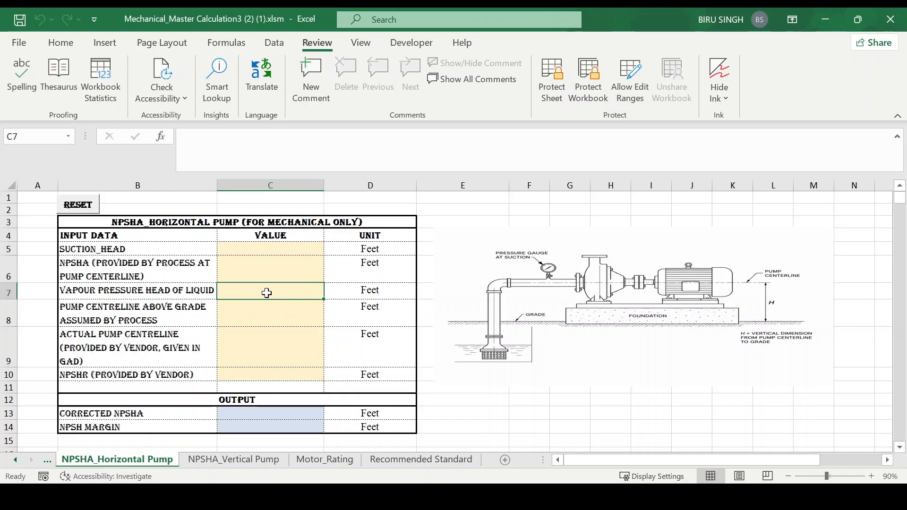
Review the input rows for the assumed pump centreline above grade, the vendor's actual pump centreline and the vendor's NPSHr.
{"action": "left_click", "coordinate": [196, 314]}
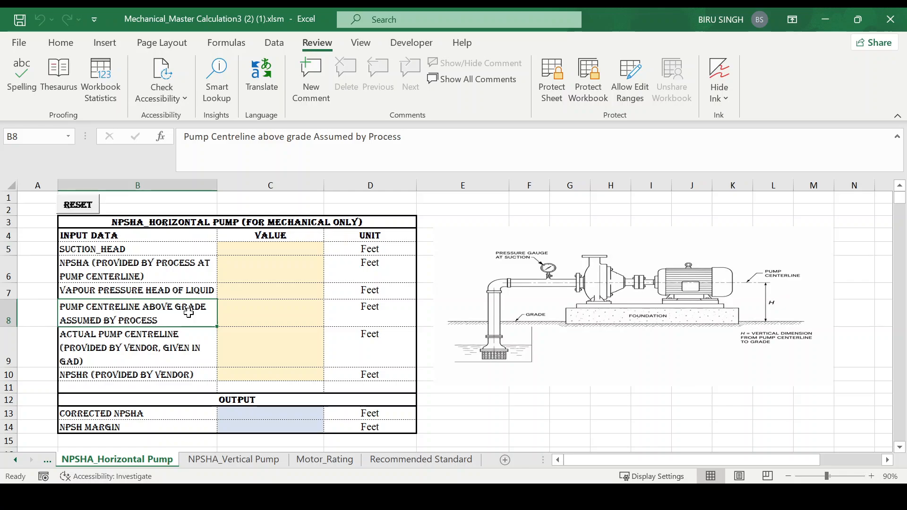
{"action": "left_click", "coordinate": [241, 308]}
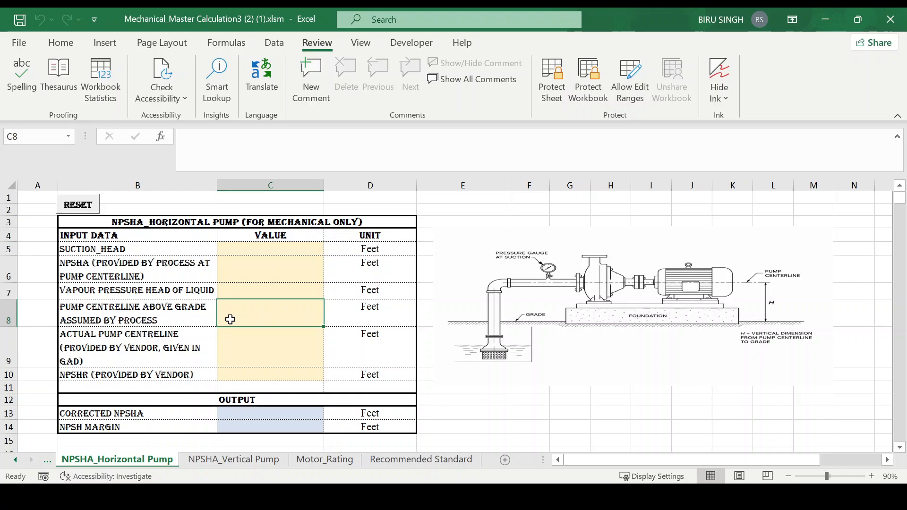
{"action": "left_click", "coordinate": [343, 311]}
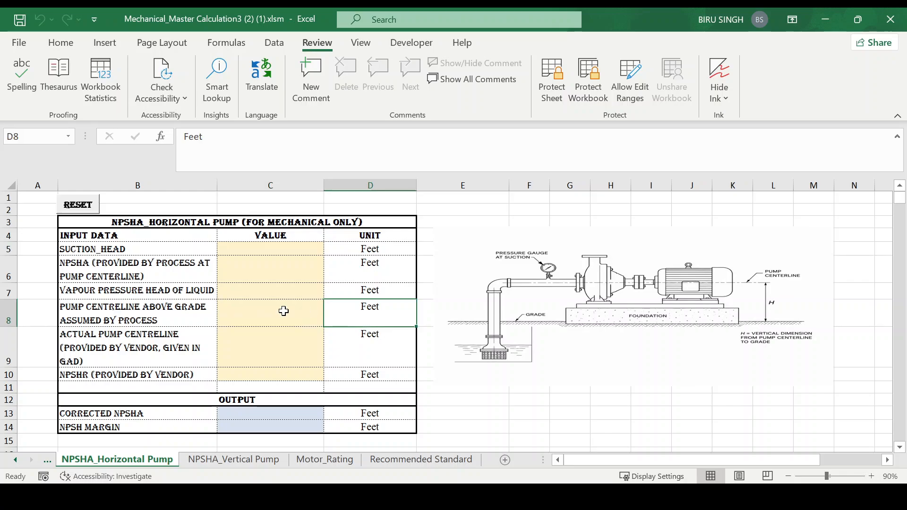
{"action": "left_click", "coordinate": [284, 311]}
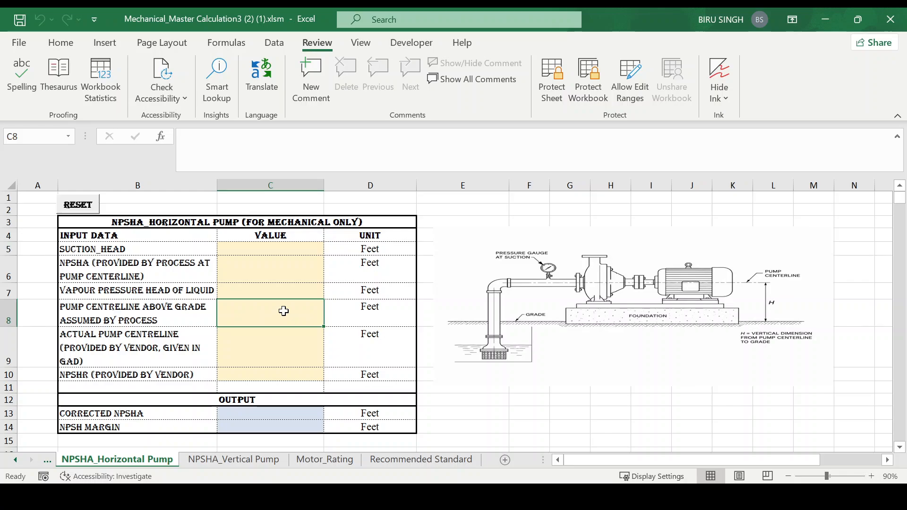
{"action": "left_click", "coordinate": [156, 347]}
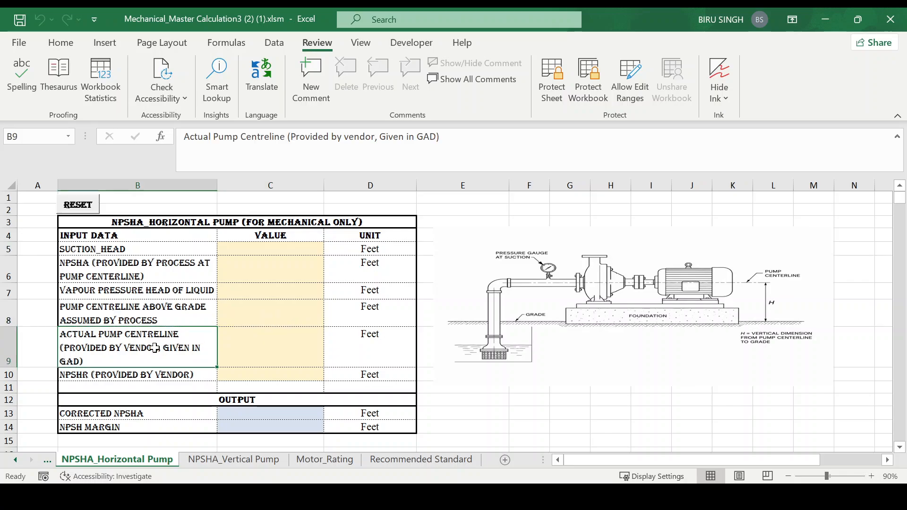
{"action": "left_click", "coordinate": [270, 344]}
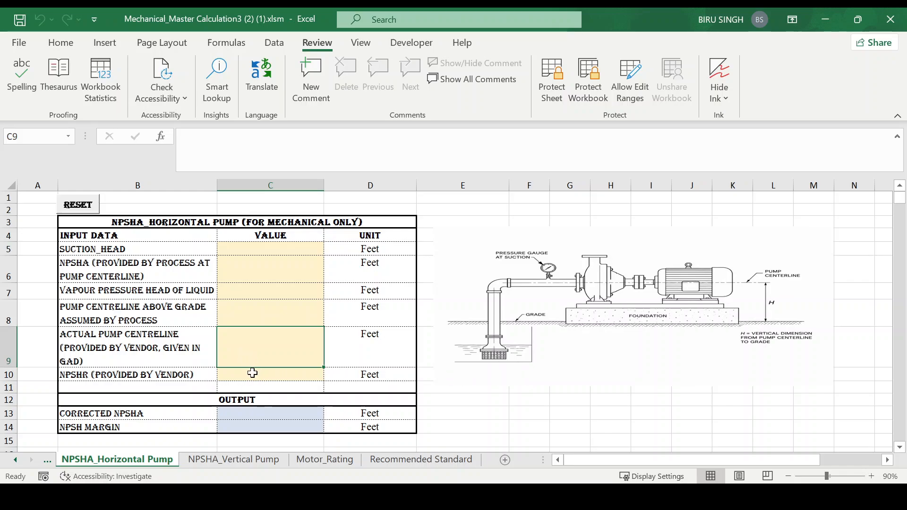
{"action": "left_click", "coordinate": [152, 415]}
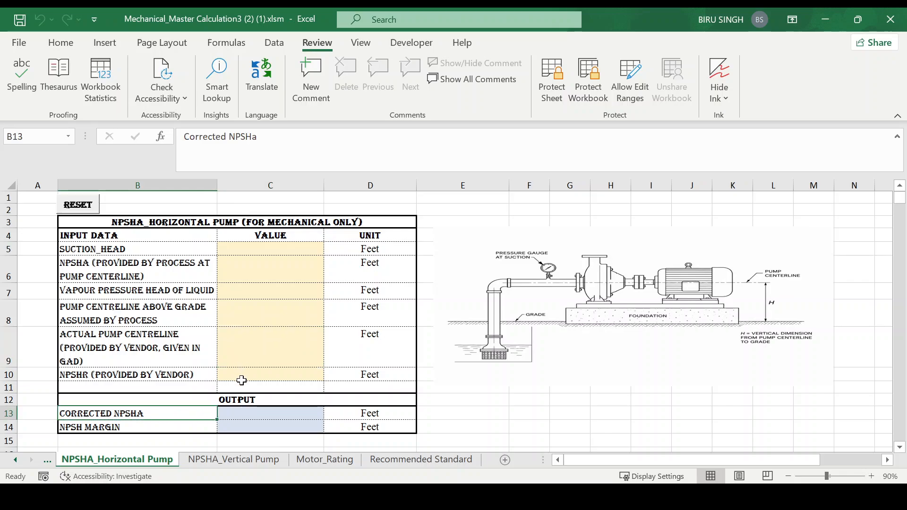
{"action": "left_click", "coordinate": [98, 374]}
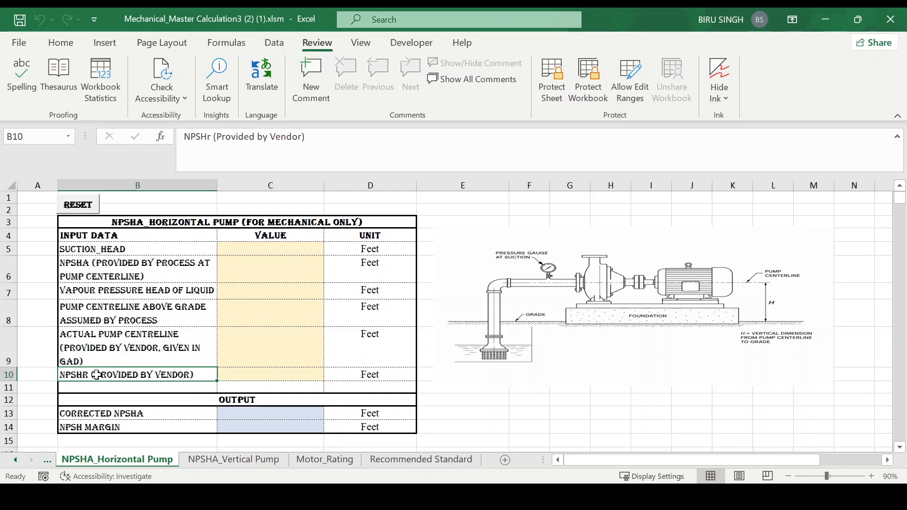
{"action": "left_click", "coordinate": [237, 372]}
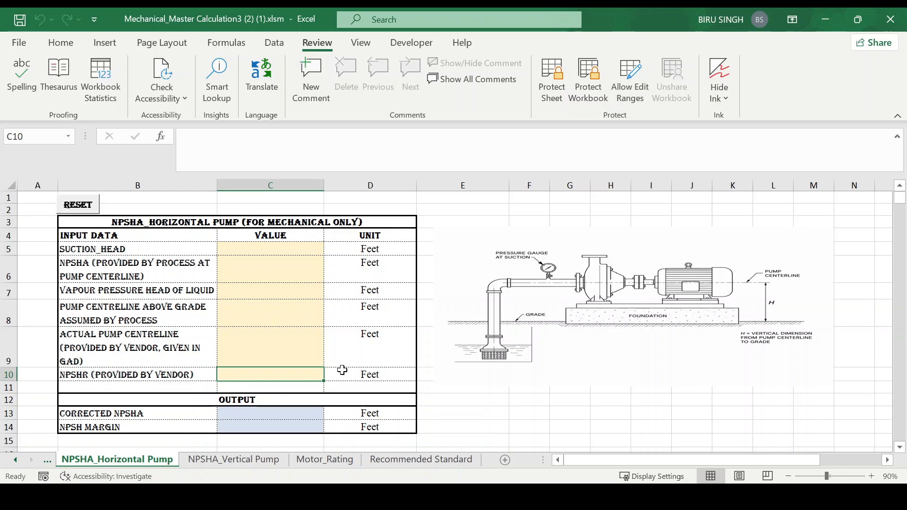
Inspect the Corrected NPSHa and NPSH Margin output formulas, and revisit the Suction_Head and NPSHa input cells.
{"action": "left_click", "coordinate": [258, 412]}
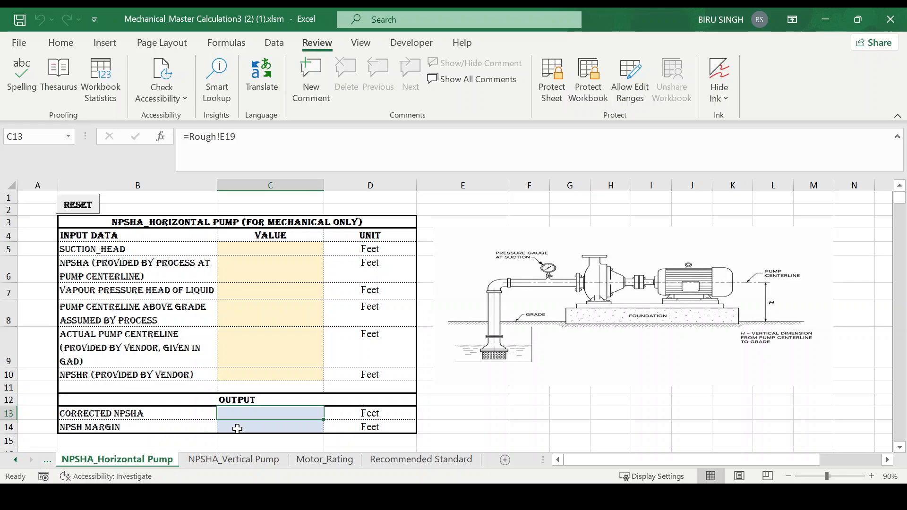
{"action": "left_click", "coordinate": [238, 429]}
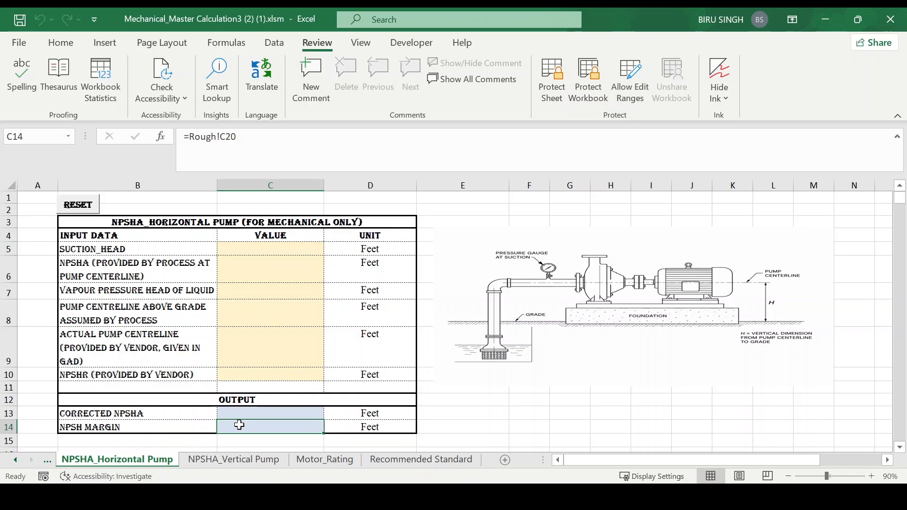
{"action": "left_click", "coordinate": [250, 413]}
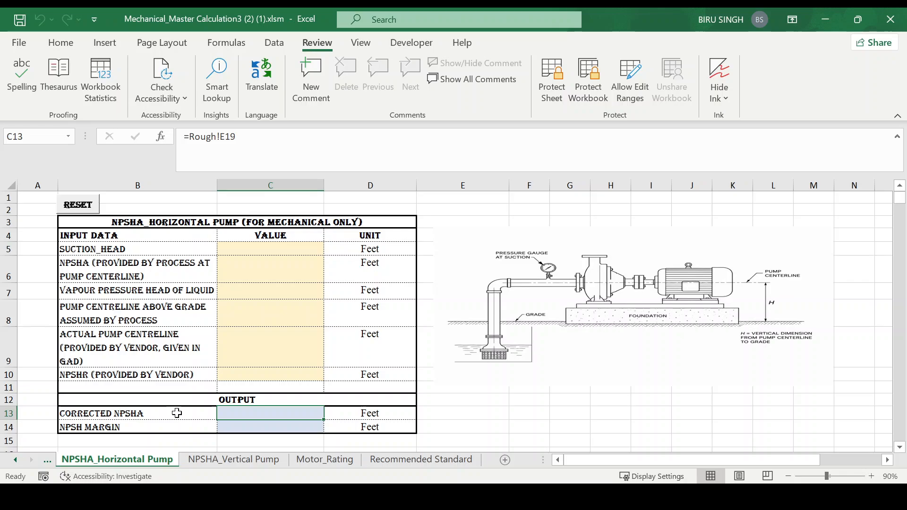
{"action": "left_click", "coordinate": [245, 430]}
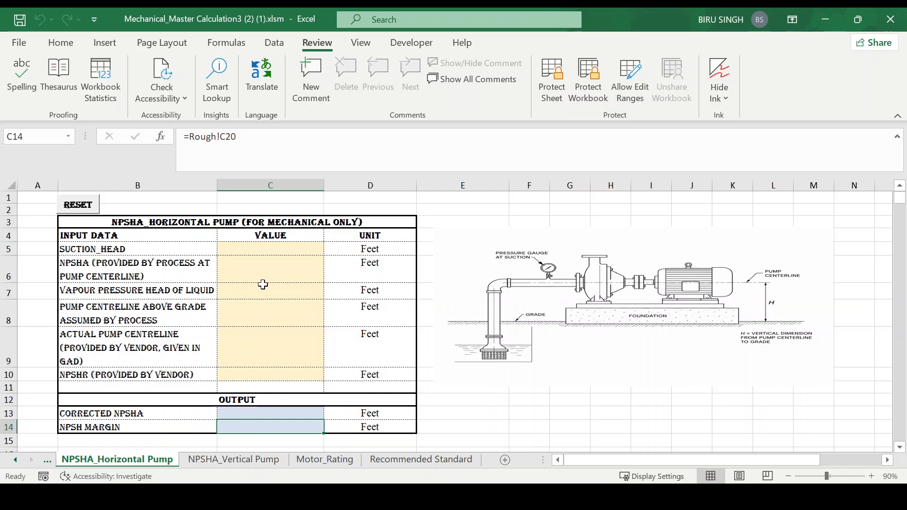
{"action": "left_click", "coordinate": [245, 247]}
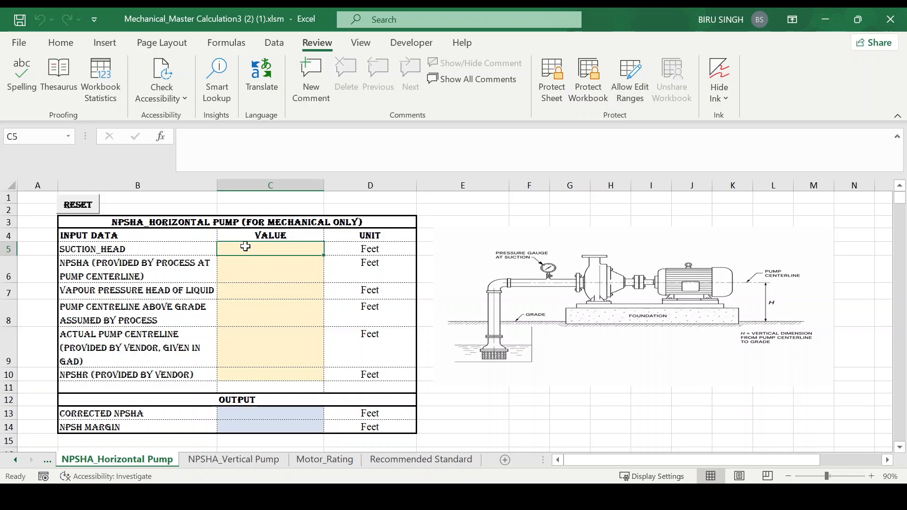
{"action": "left_click", "coordinate": [150, 269]}
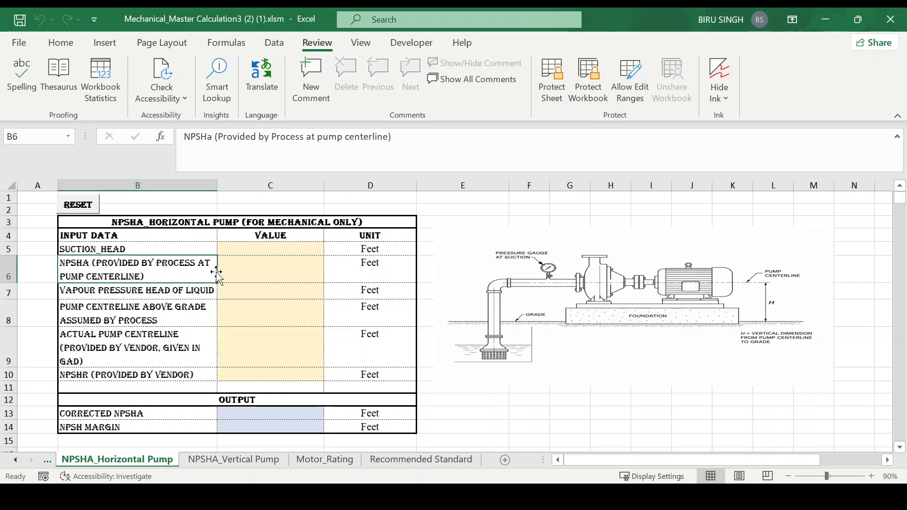
{"action": "left_click", "coordinate": [258, 249]}
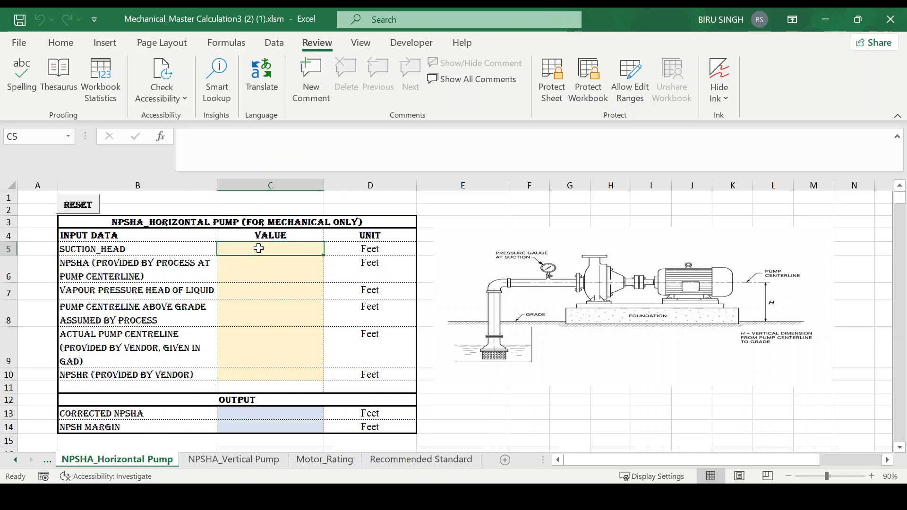
{"action": "left_click", "coordinate": [257, 271]}
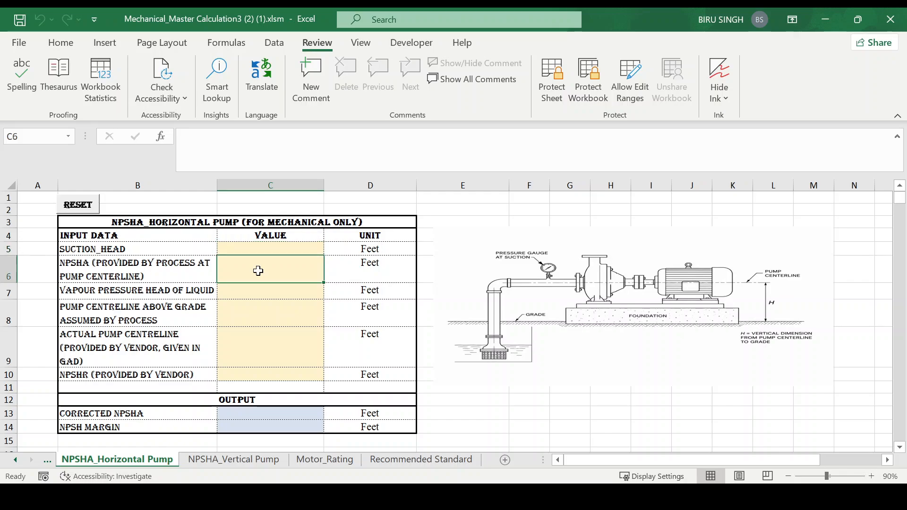
Set the NPSHa provided by process at pump centerline to 30 feet and review the Vapour Pressure Head of liquid input.
{"action": "type", "text": "3"}
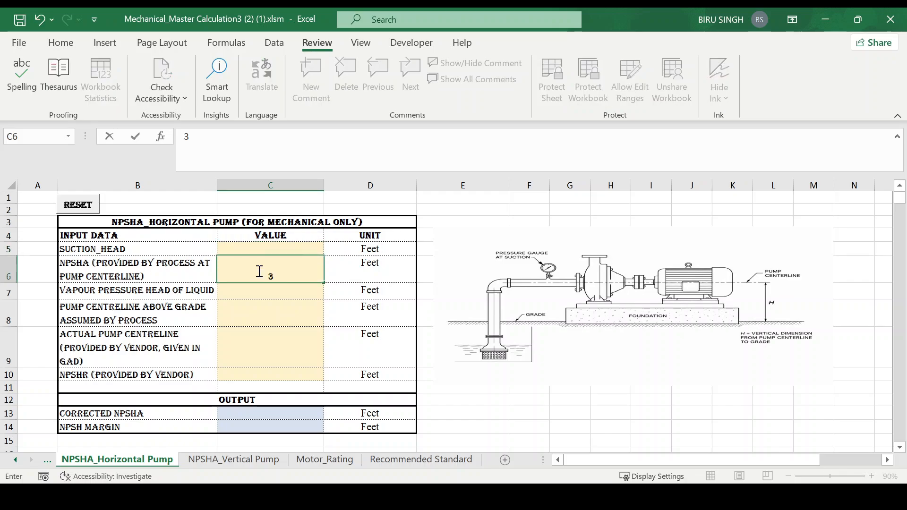
{"action": "type", "text": "0"}
{"action": "left_click", "coordinate": [273, 291]}
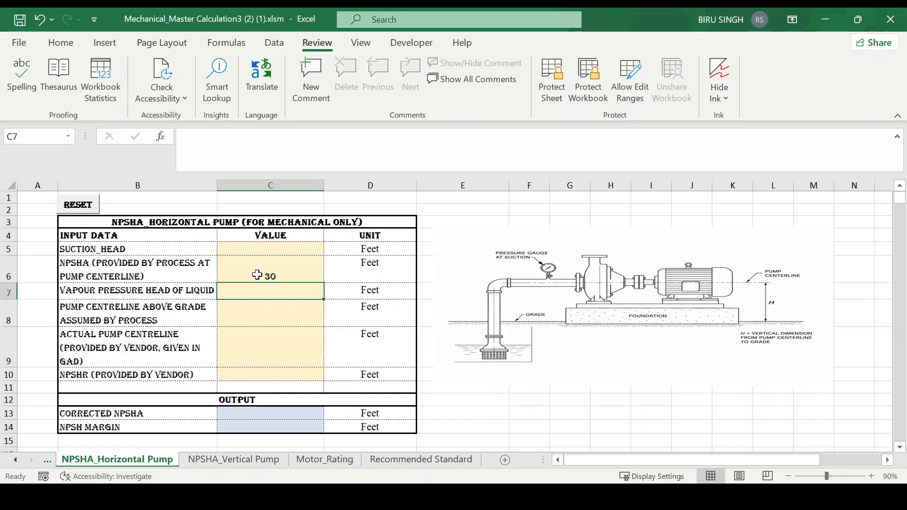
{"action": "left_click", "coordinate": [193, 292]}
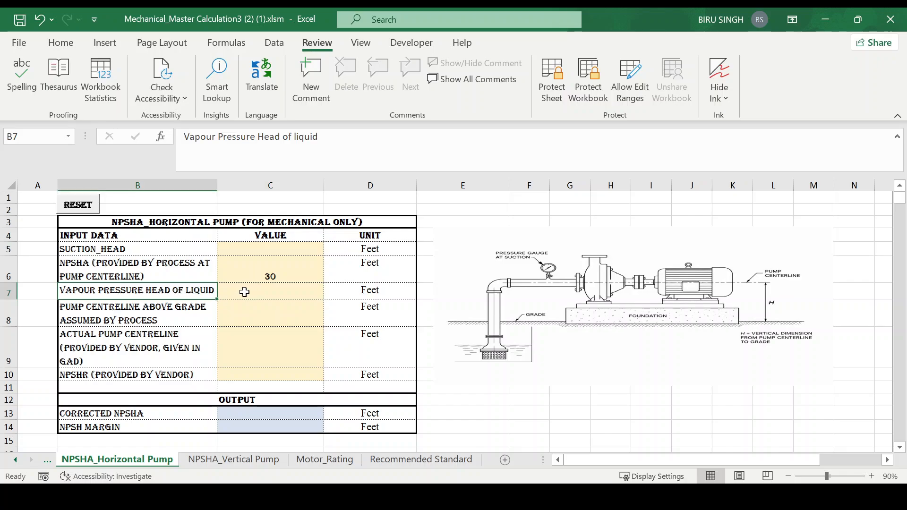
{"action": "left_click", "coordinate": [250, 290]}
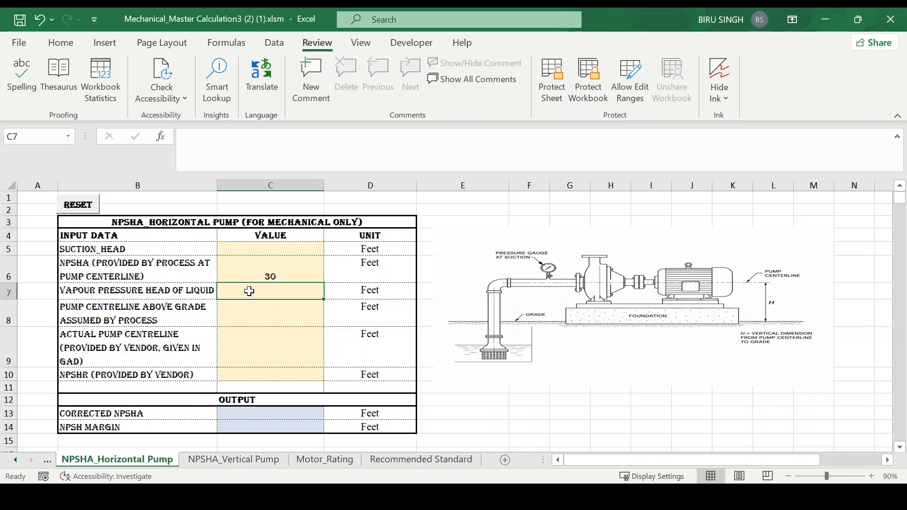
{"action": "left_click", "coordinate": [248, 270]}
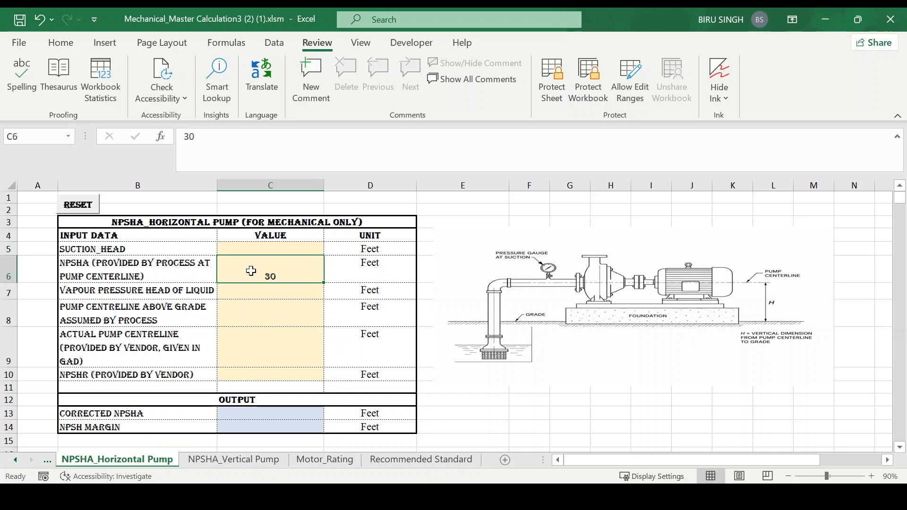
Set the pump centreline above grade assumed by process to 4 feet and the vendor's actual pump centreline to 6 feet.
{"action": "left_click", "coordinate": [256, 309]}
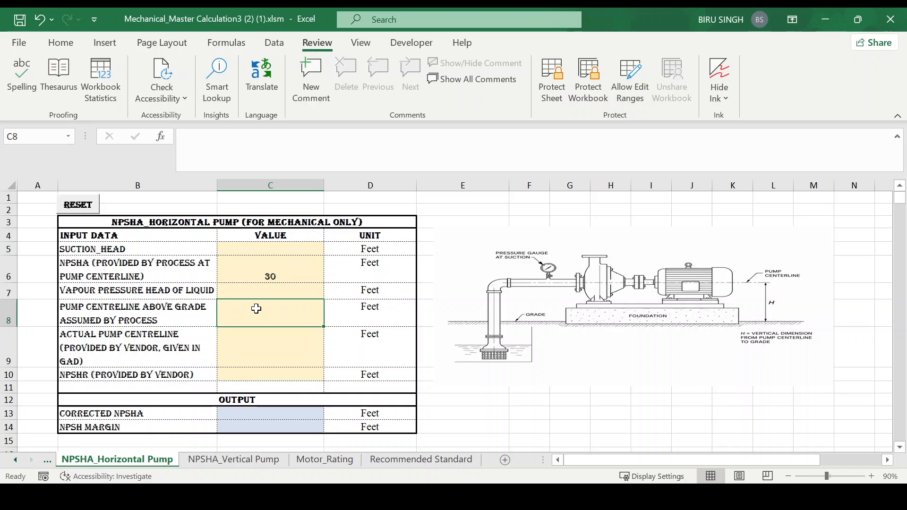
{"action": "type", "text": "4"}
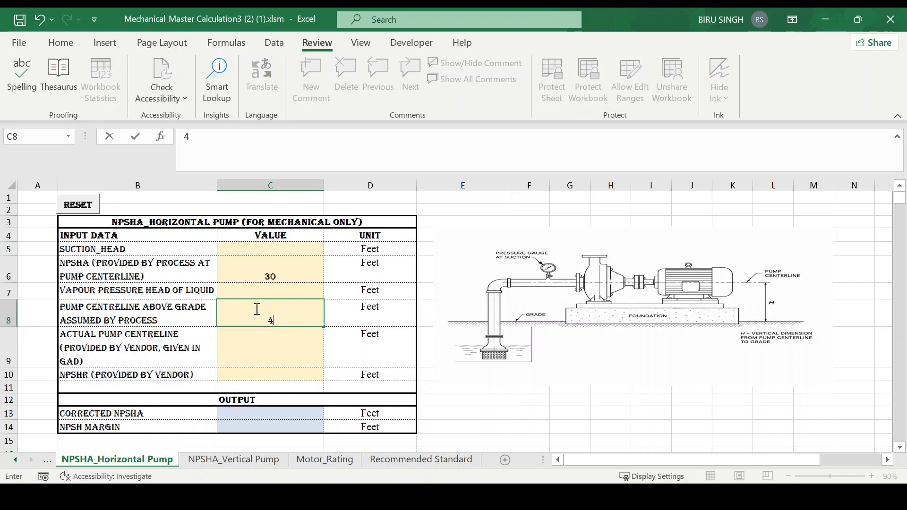
{"action": "left_click", "coordinate": [263, 340]}
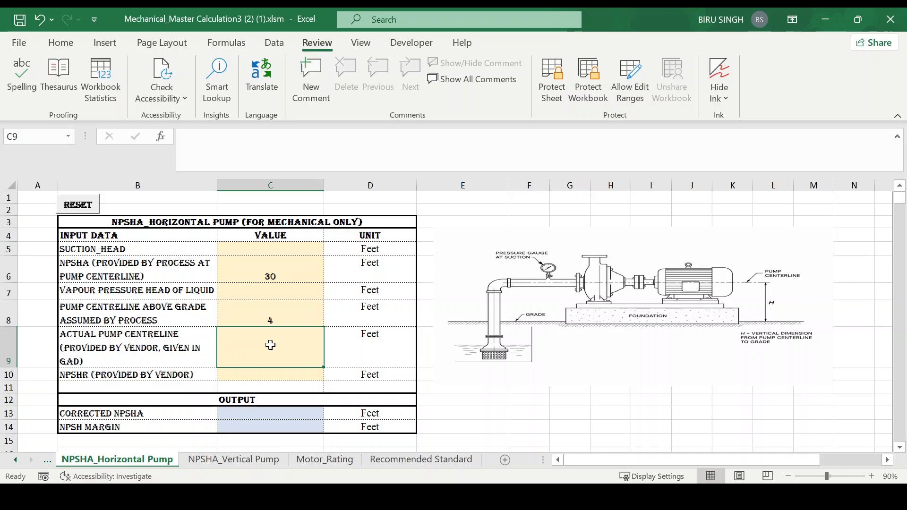
{"action": "type", "text": "6"}
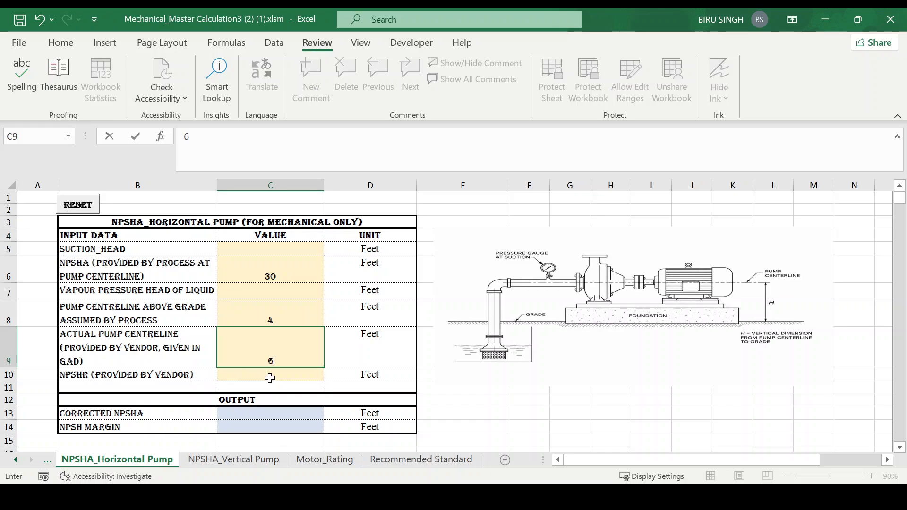
Set the vendor's NPSHr to 18 feet and check the Corrected NPSHa and NPSH Margin outputs against the process NPSHa.
{"action": "left_click", "coordinate": [268, 376]}
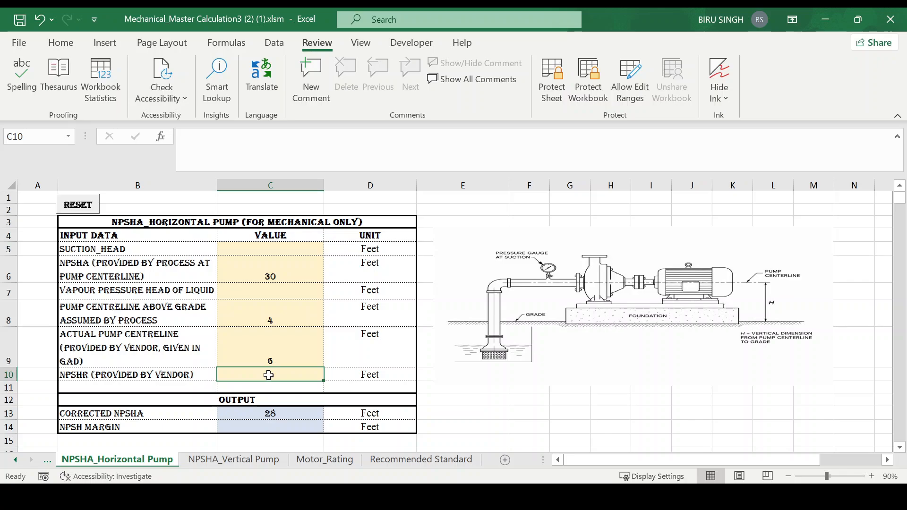
{"action": "type", "text": "1"}
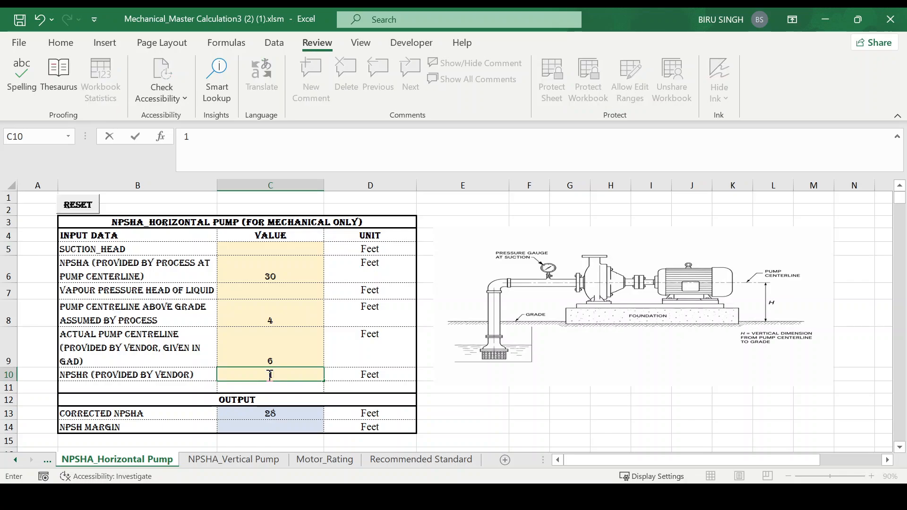
{"action": "type", "text": "8"}
{"action": "left_click", "coordinate": [431, 414]}
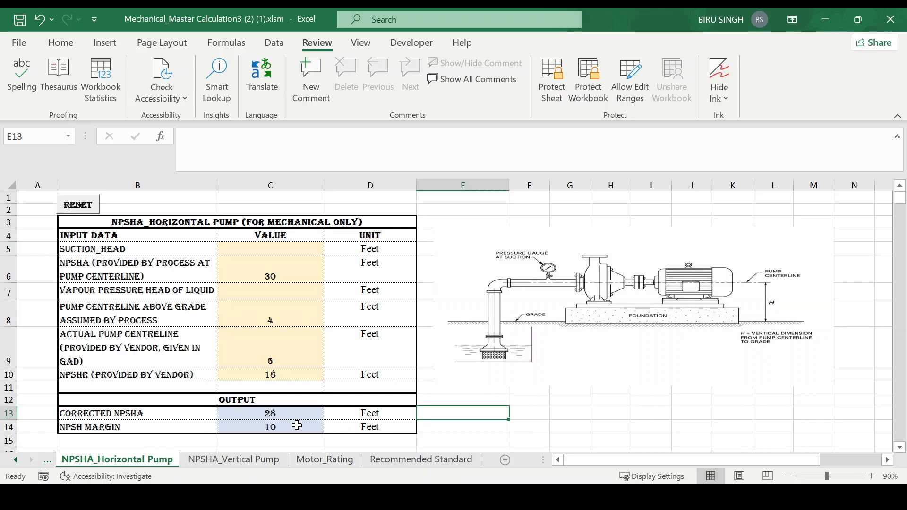
{"action": "left_click", "coordinate": [296, 424]}
{"action": "left_click", "coordinate": [294, 414]}
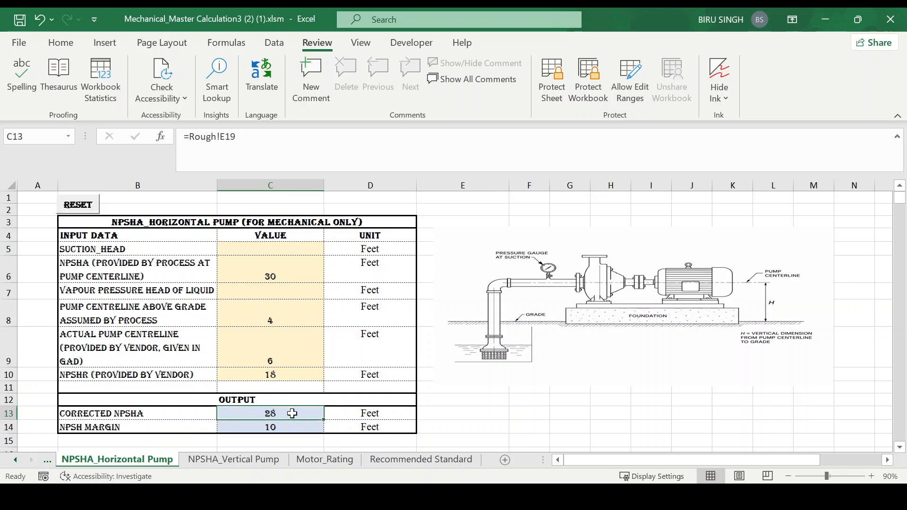
{"action": "left_click", "coordinate": [109, 276]}
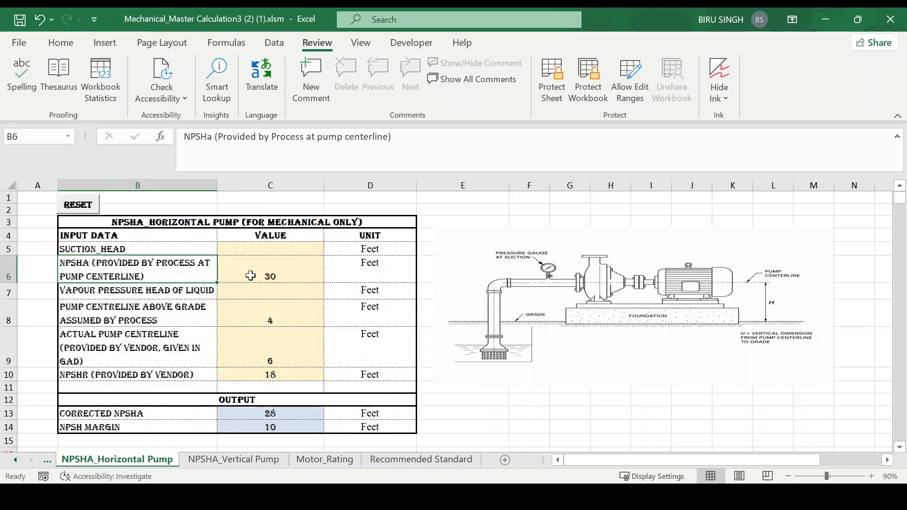
Reset the sheet's inputs, then enter a Suction_Head of 32 feet and a Vapour Pressure Head of liquid of 2 feet.
{"action": "left_click", "coordinate": [80, 205]}
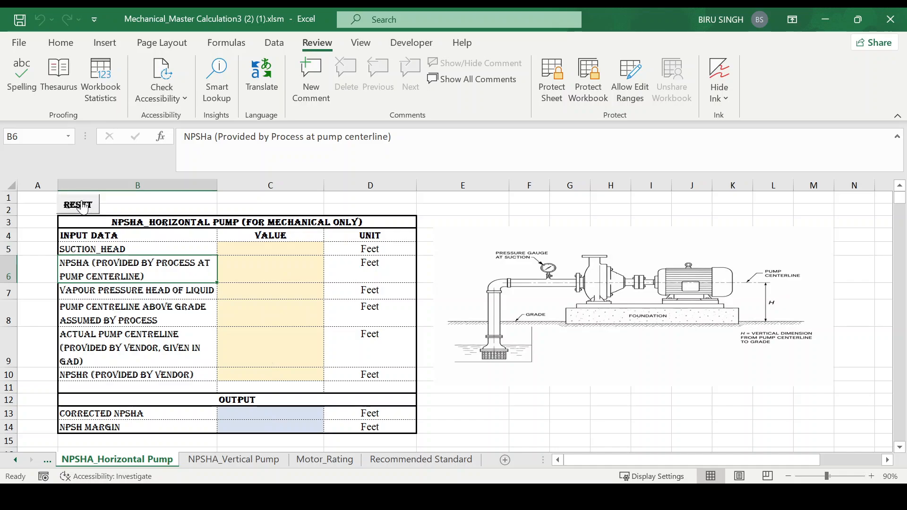
{"action": "left_click", "coordinate": [263, 253]}
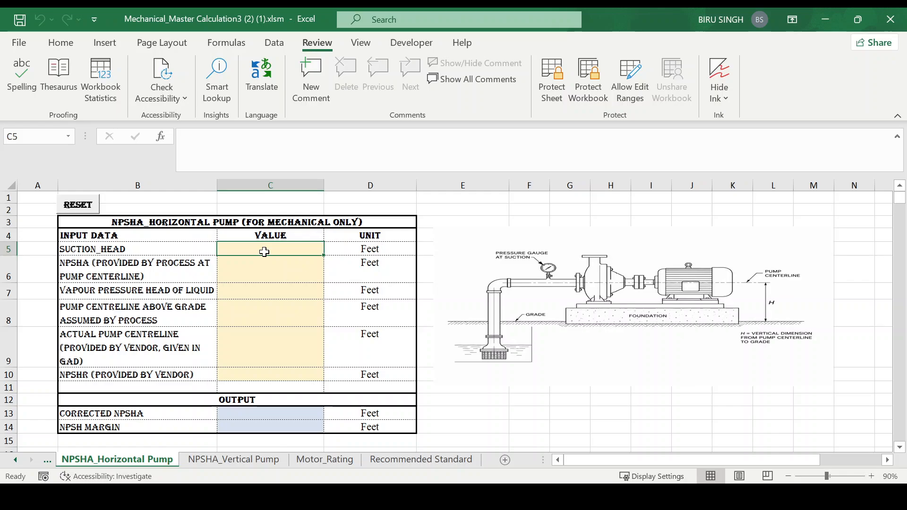
{"action": "type", "text": "3"}
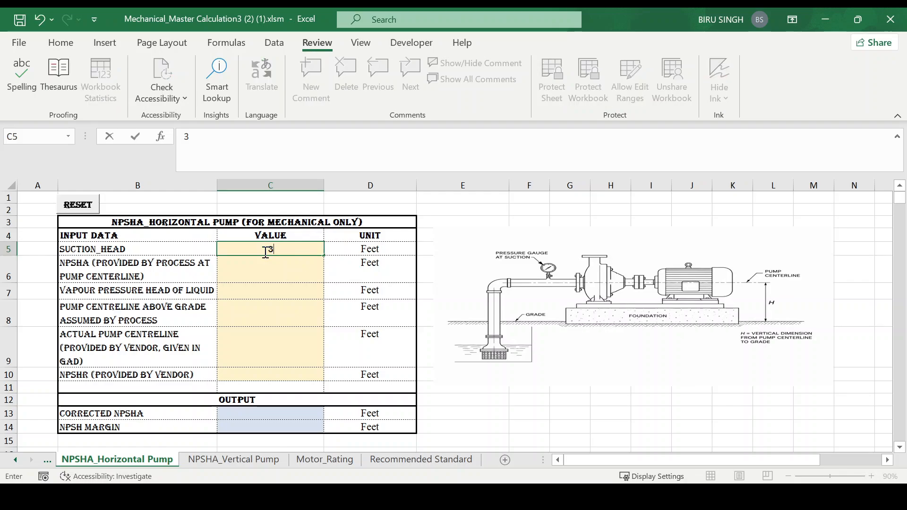
{"action": "type", "text": "2"}
{"action": "left_click", "coordinate": [263, 292]}
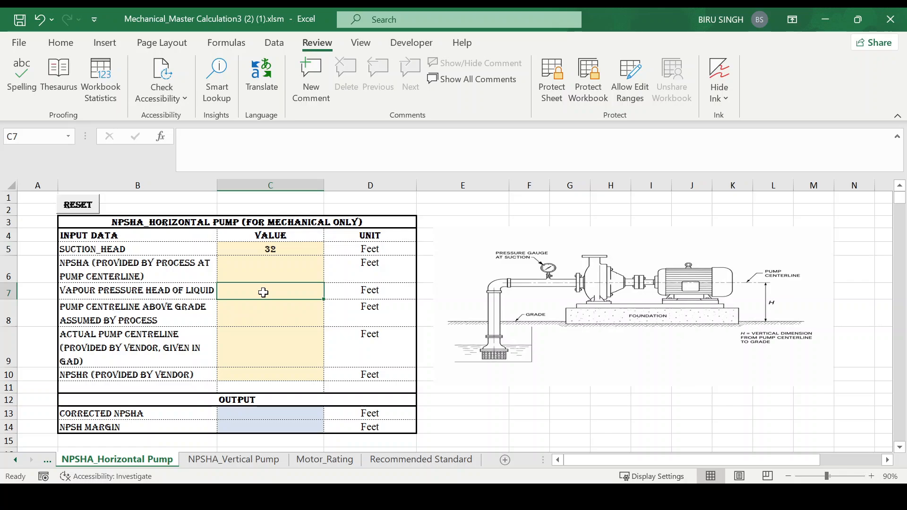
{"action": "type", "text": "2"}
Enter 4 feet as the process-assumed pump centreline above grade and 6 feet as the actual pump centreline from the vendor.
{"action": "left_click", "coordinate": [263, 316]}
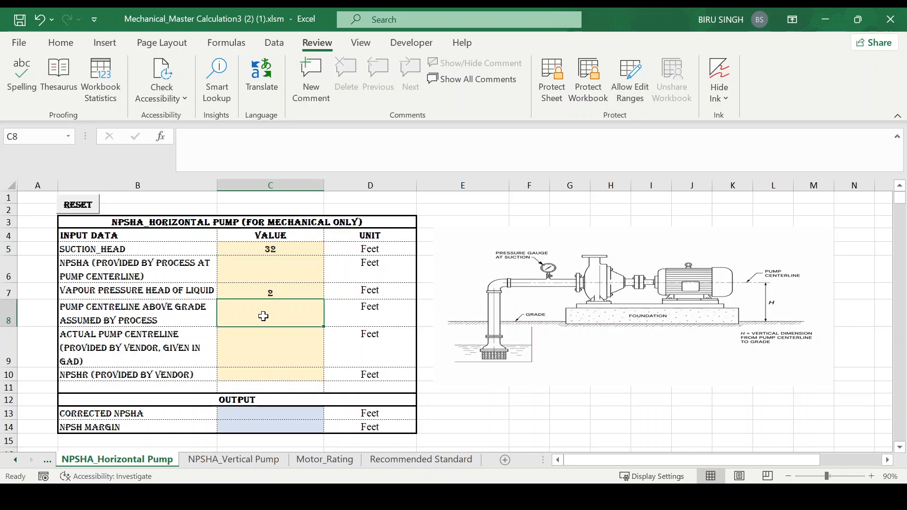
{"action": "type", "text": "4"}
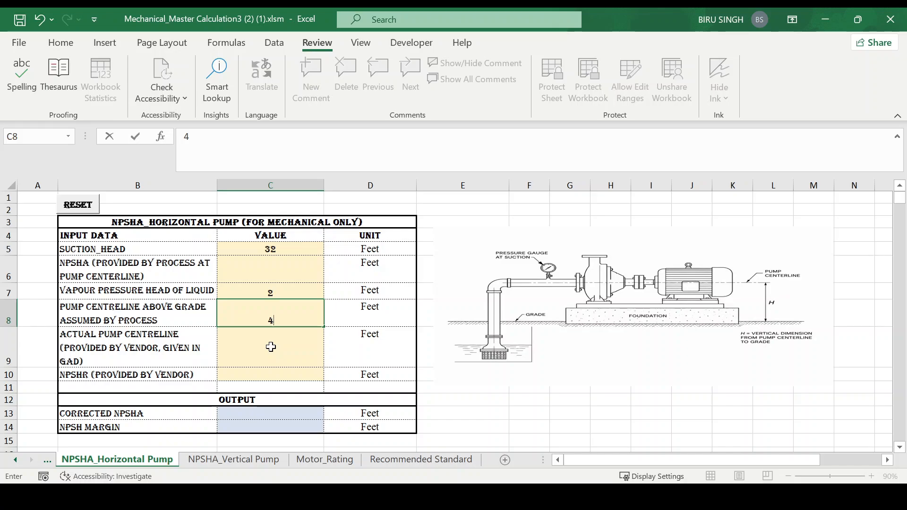
{"action": "key", "text": "Return"}
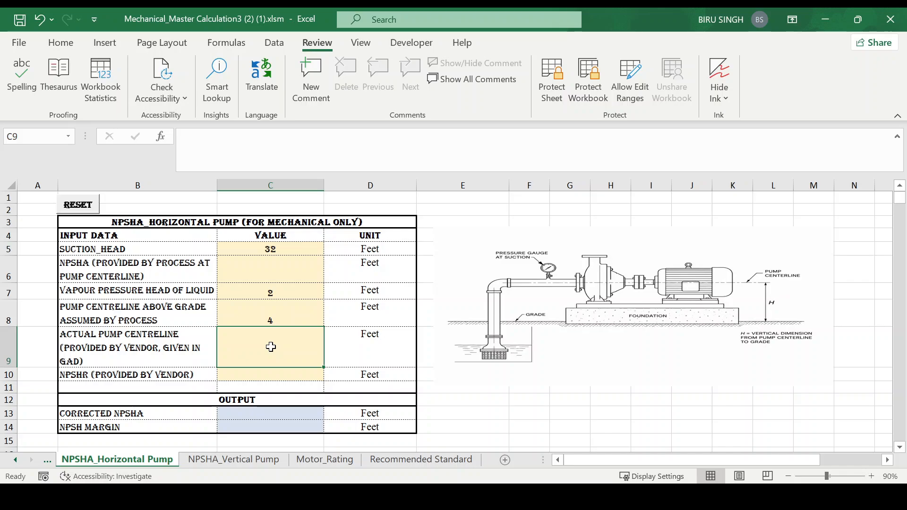
{"action": "type", "text": "6"}
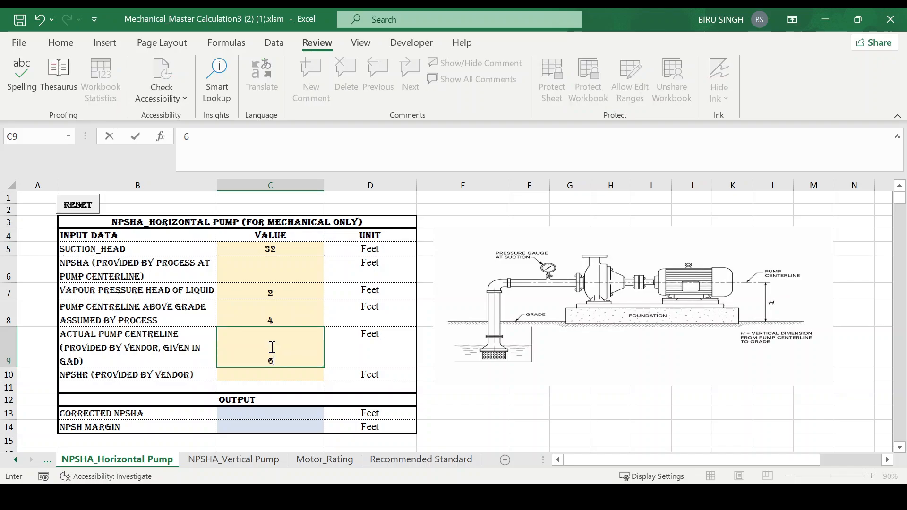
{"action": "key", "text": "Return"}
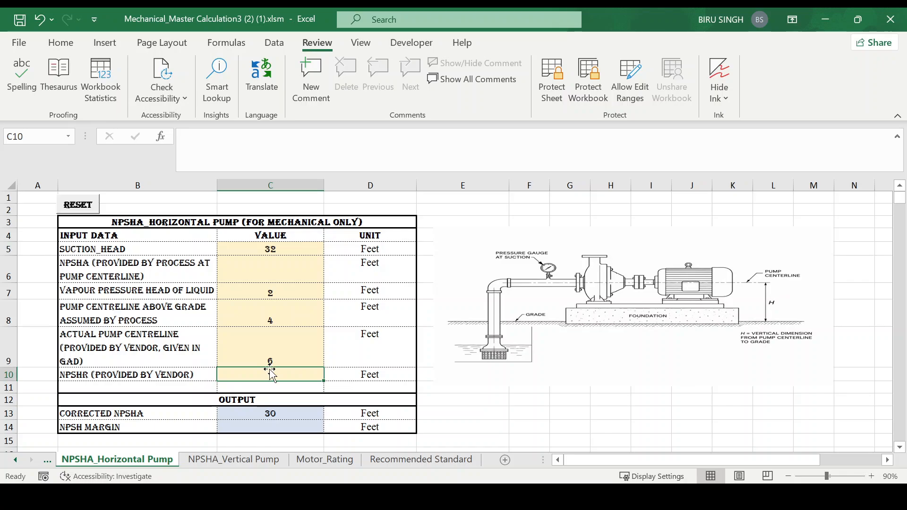
Enter 18 feet as the vendor's NPSHr, and inspect the Corrected NPSHa and NPSH Margin outputs and the Suction_Head input.
{"action": "type", "text": "18"}
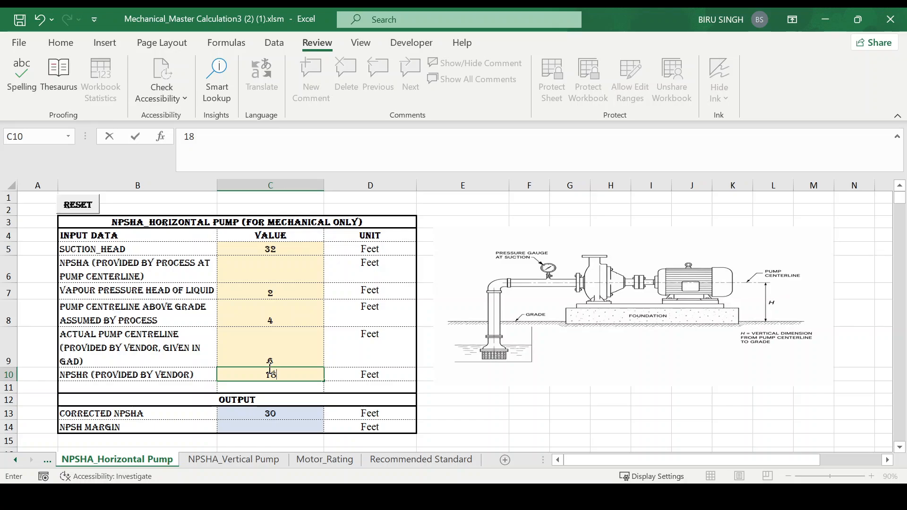
{"action": "left_click", "coordinate": [283, 413]}
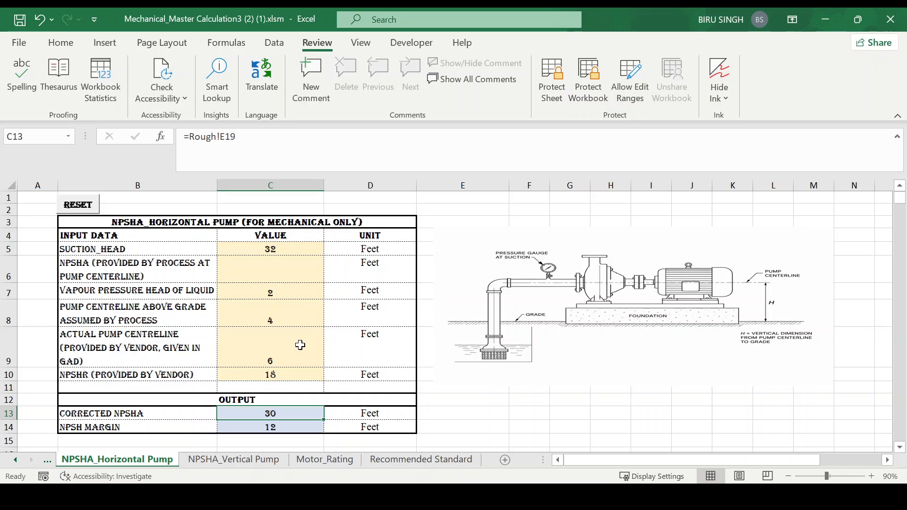
{"action": "left_click", "coordinate": [278, 425]}
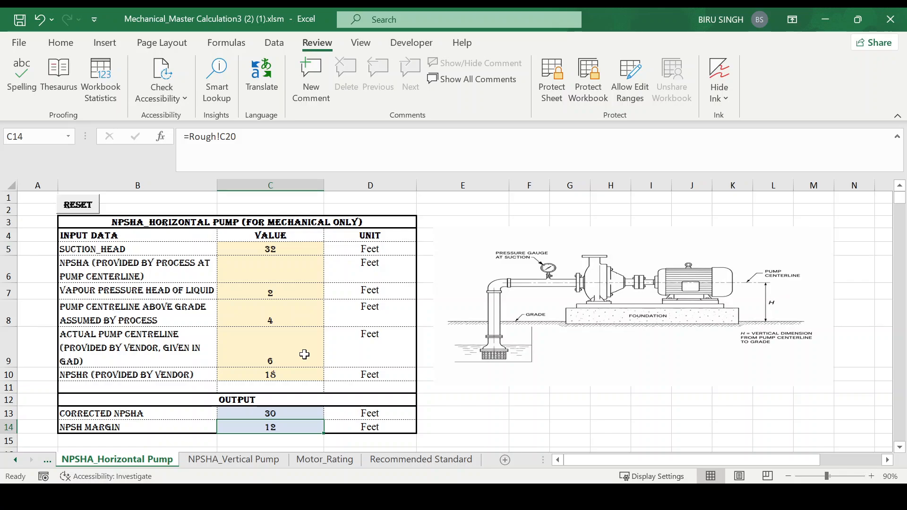
{"action": "left_click", "coordinate": [304, 247]}
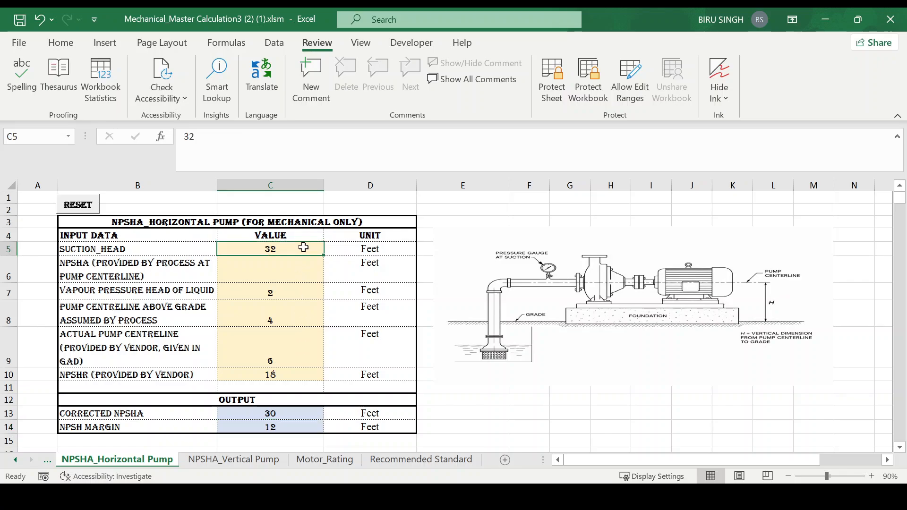
Reset the sheet's inputs and review the NPSHa, Suction_Head and Vapour Pressure Head rows along with both output cells.
{"action": "left_click", "coordinate": [69, 205]}
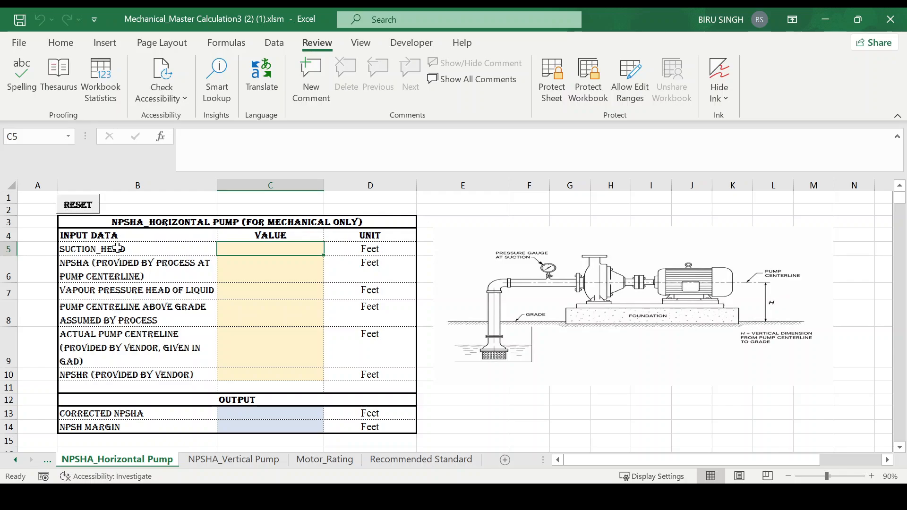
{"action": "left_click", "coordinate": [149, 270]}
{"action": "left_click", "coordinate": [257, 269]}
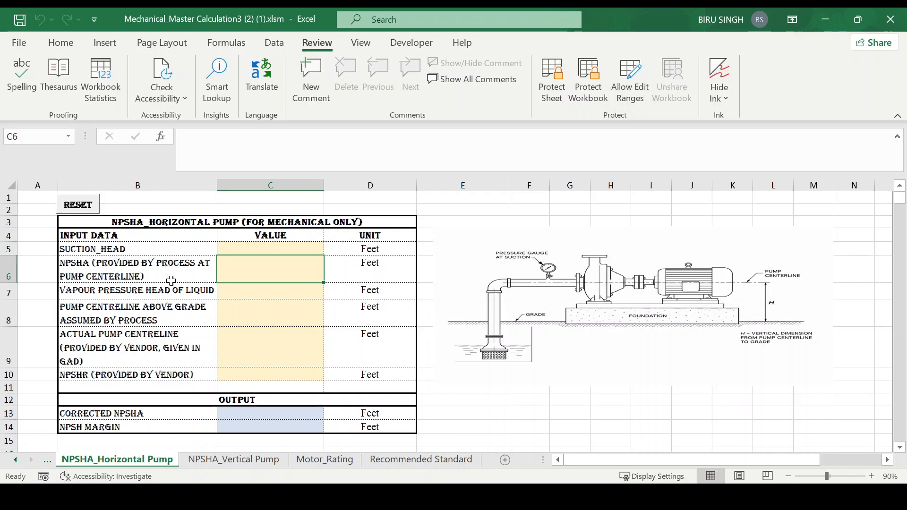
{"action": "left_click", "coordinate": [133, 250]}
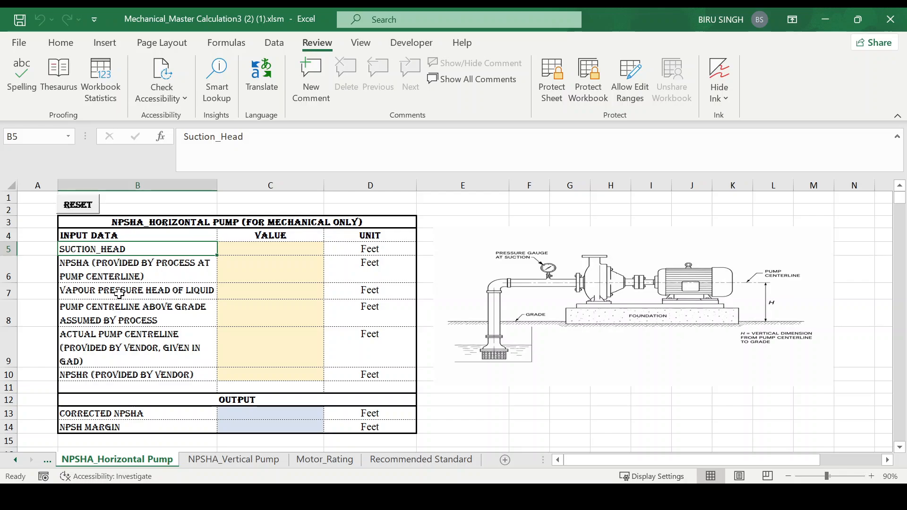
{"action": "left_click", "coordinate": [119, 294]}
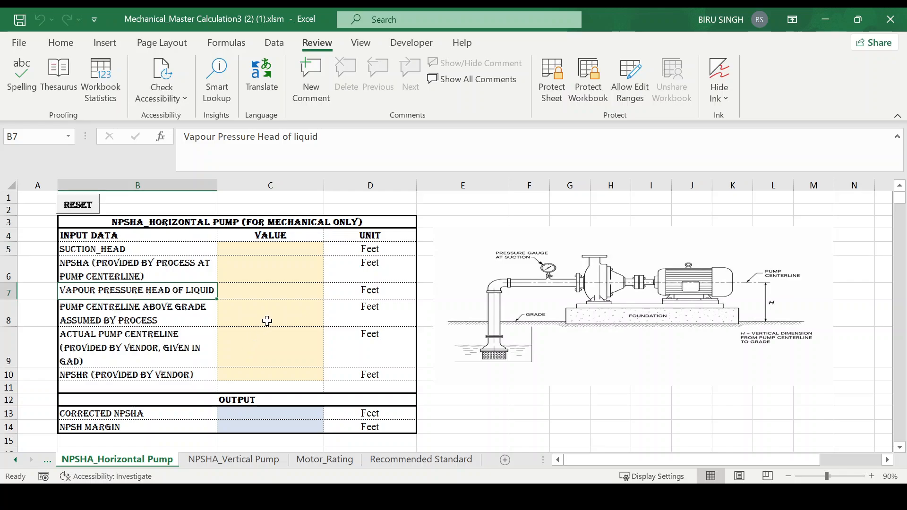
{"action": "left_click", "coordinate": [260, 416]}
{"action": "left_click", "coordinate": [260, 428]}
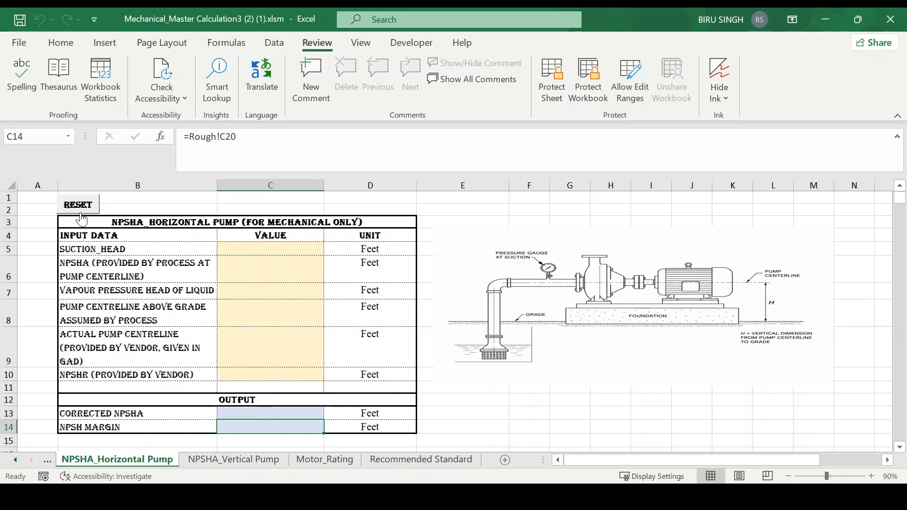
Enter 4 as the NPSHa provided by process at pump centerline and reset the sheet to clear it.
{"action": "left_click", "coordinate": [261, 268]}
{"action": "type", "text": "4"}
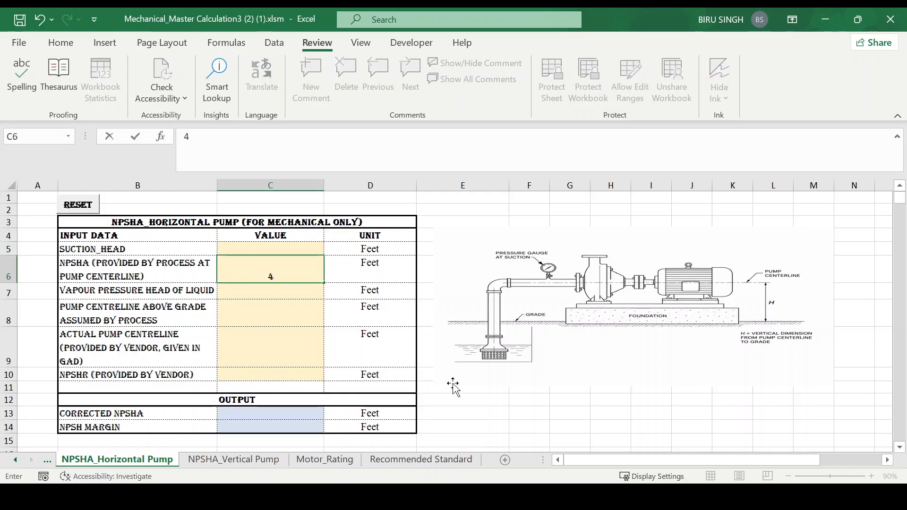
{"action": "left_click", "coordinate": [497, 417]}
{"action": "left_click", "coordinate": [77, 211]}
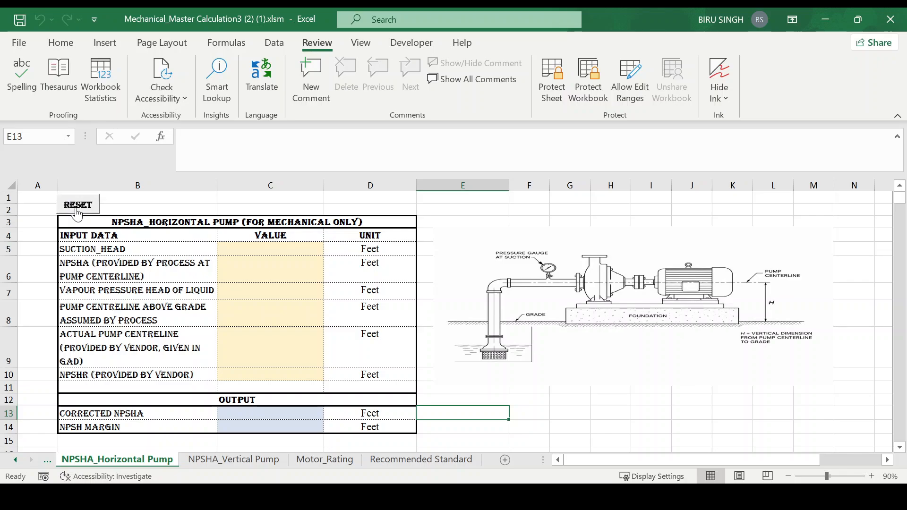
Revisit the input cells for the assumed and actual pump centrelines, Suction_Head, NPSHa and Vapour Pressure Head of liquid.
{"action": "left_click", "coordinate": [282, 323]}
{"action": "left_click", "coordinate": [274, 341]}
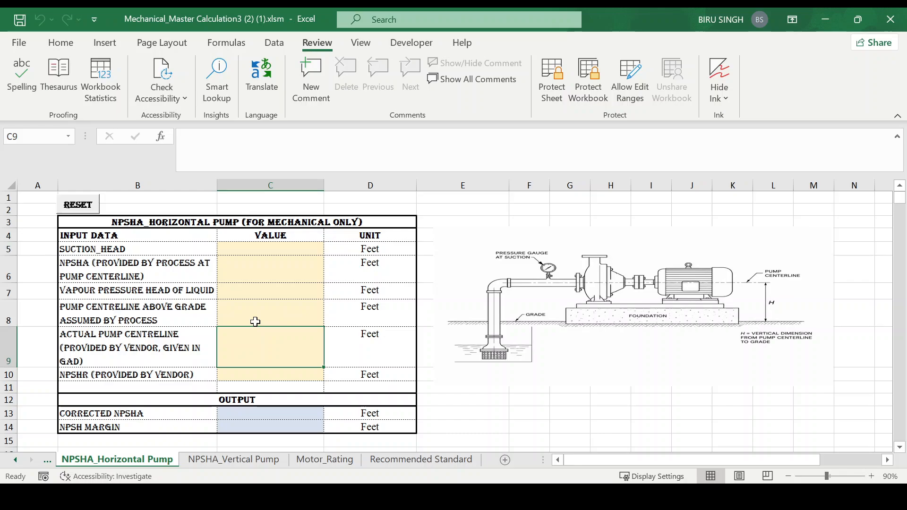
{"action": "left_click", "coordinate": [261, 251]}
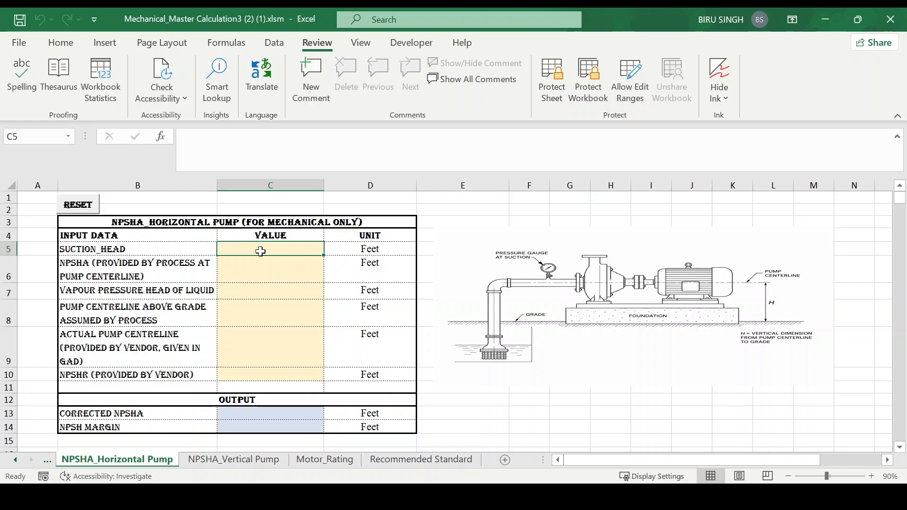
{"action": "left_click", "coordinate": [260, 271]}
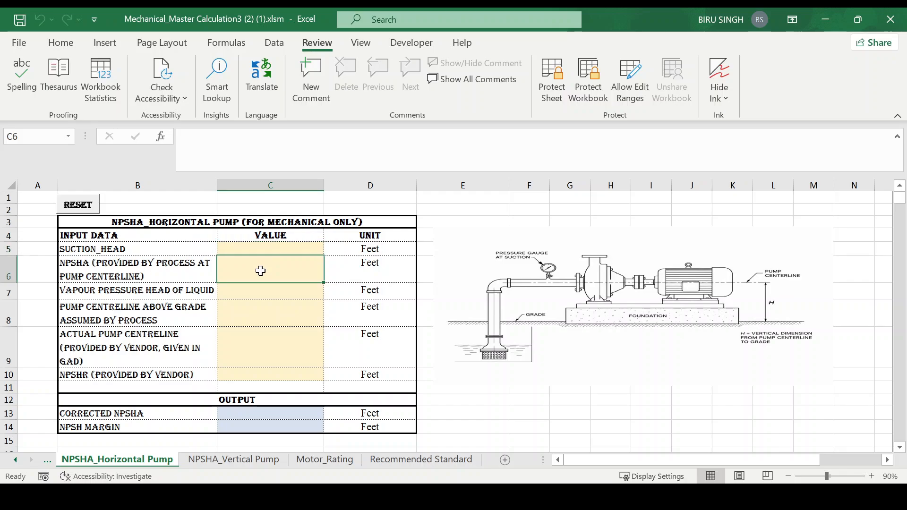
{"action": "left_click", "coordinate": [256, 291]}
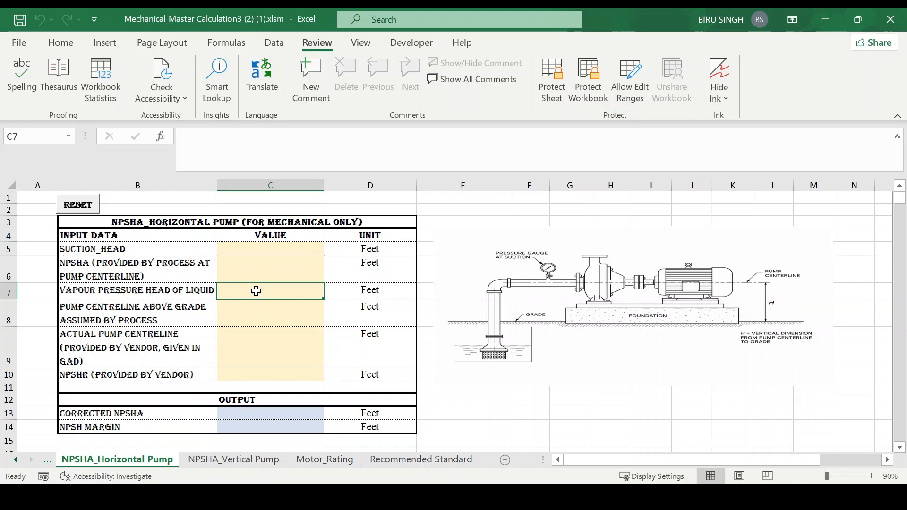
{"action": "left_click", "coordinate": [258, 325]}
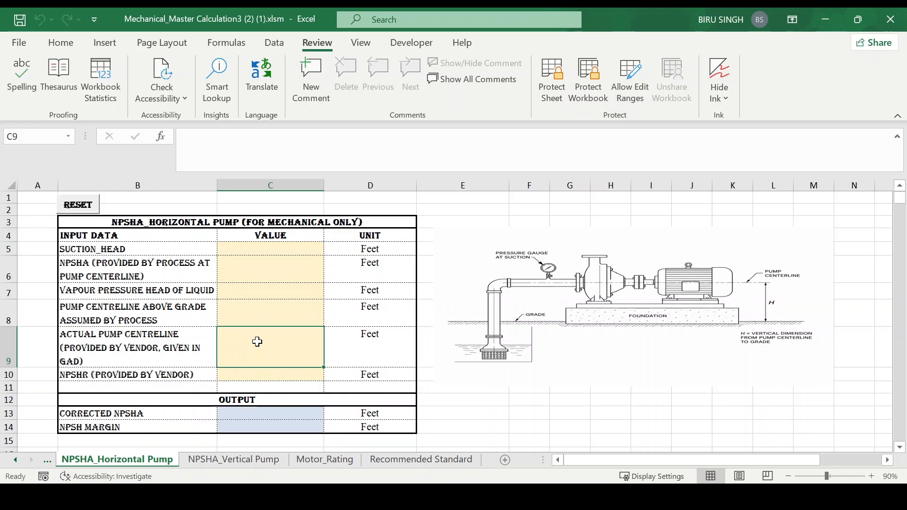